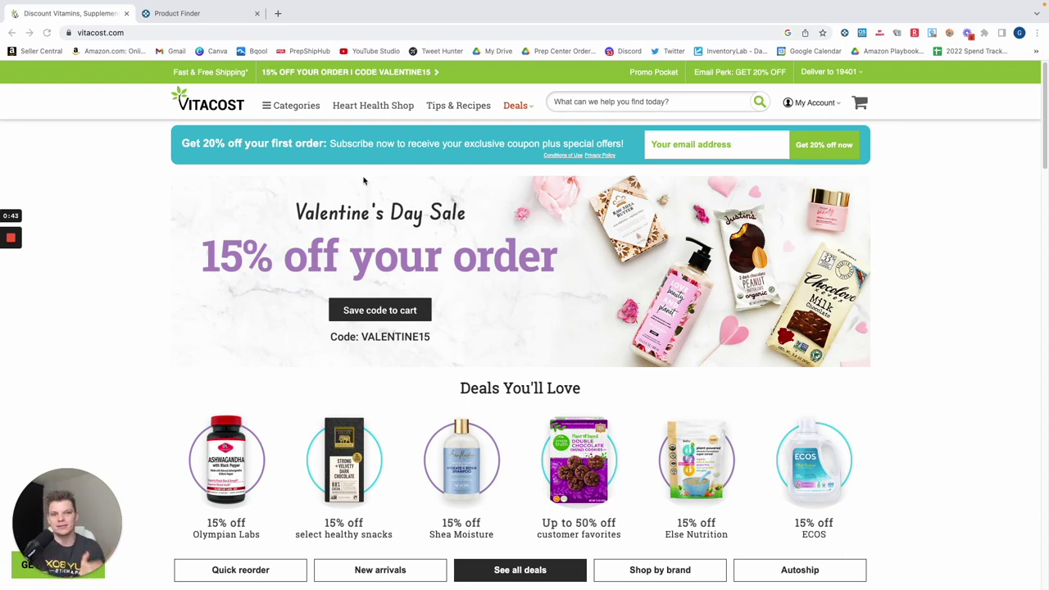
# Step: Open the Vitacost Brand Vitamin B product listing from the Categories menu
pyautogui.click(269, 111)
pyautogui.click(269, 109)
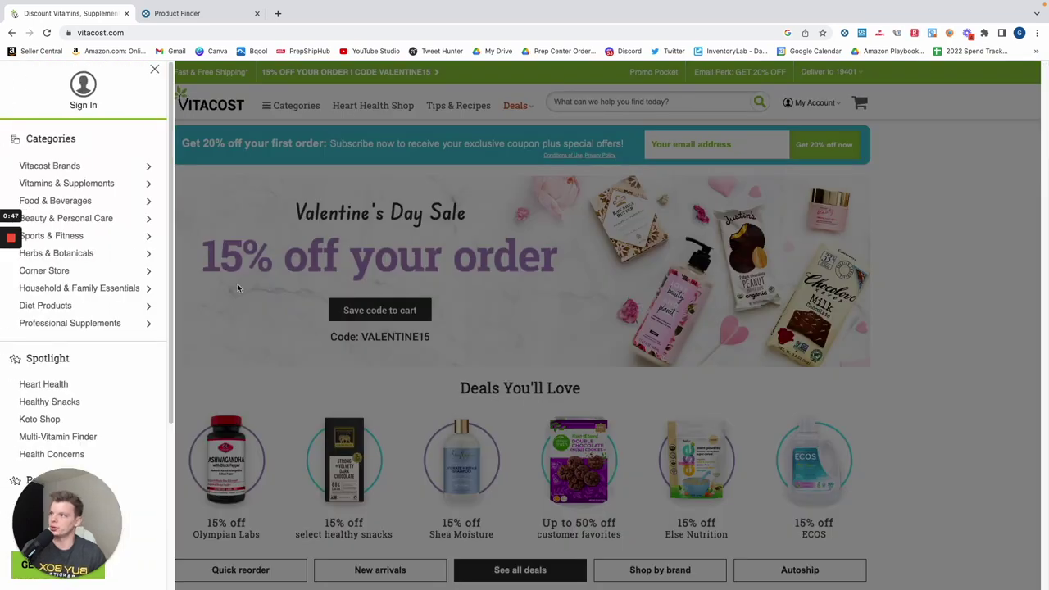
pyautogui.click(250, 362)
pyautogui.scroll(-4, 250, 487)
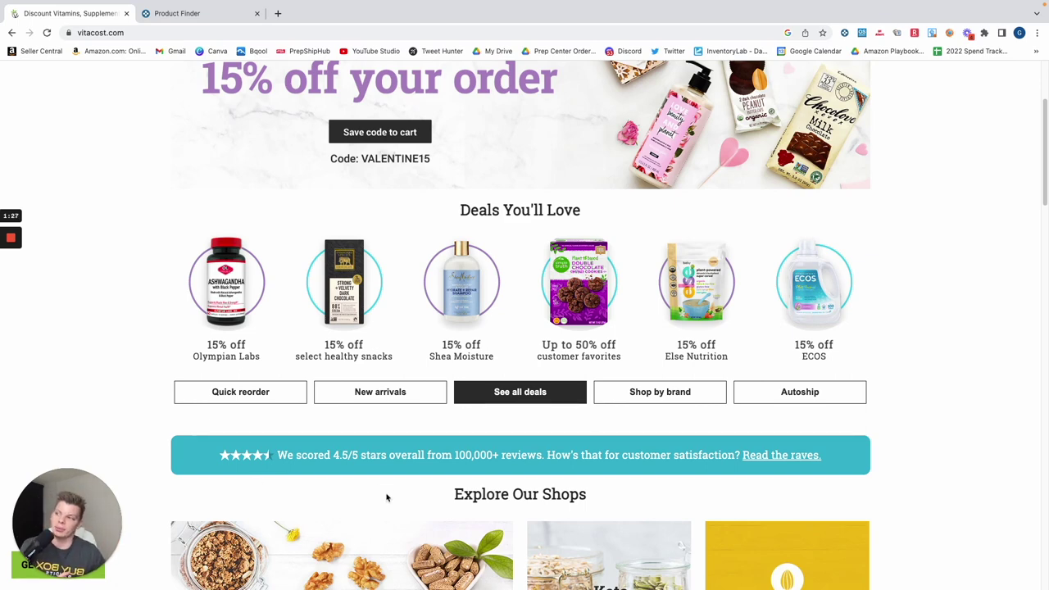
pyautogui.scroll(3, 344, 323)
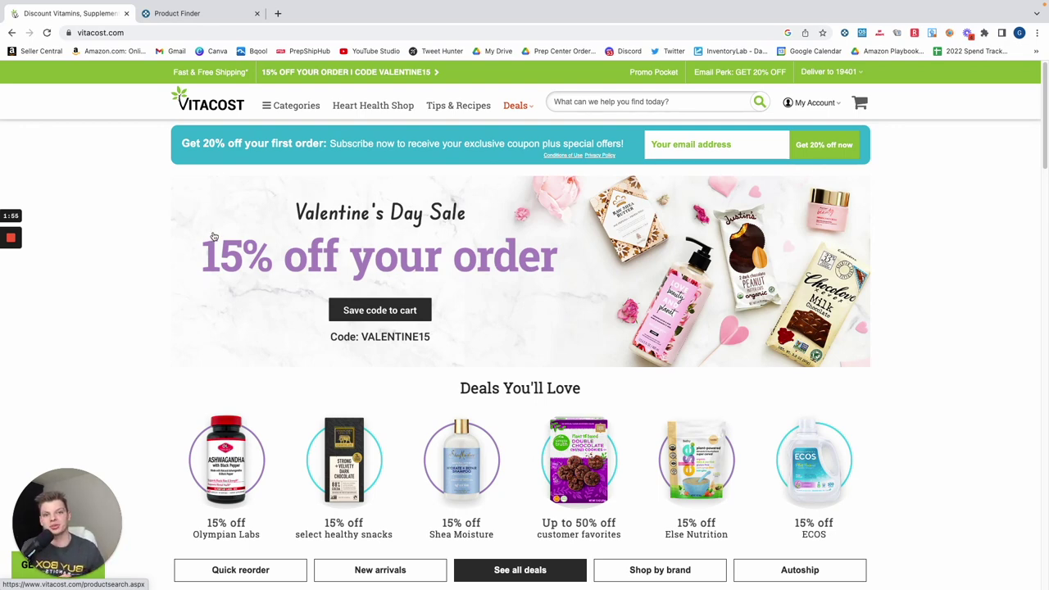
pyautogui.click(270, 112)
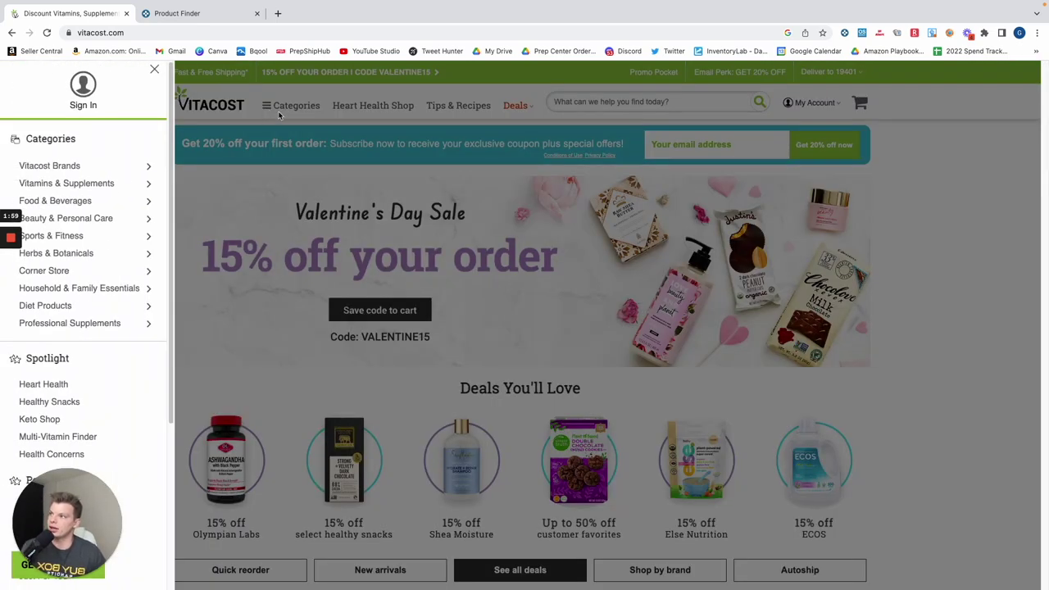
pyautogui.click(330, 116)
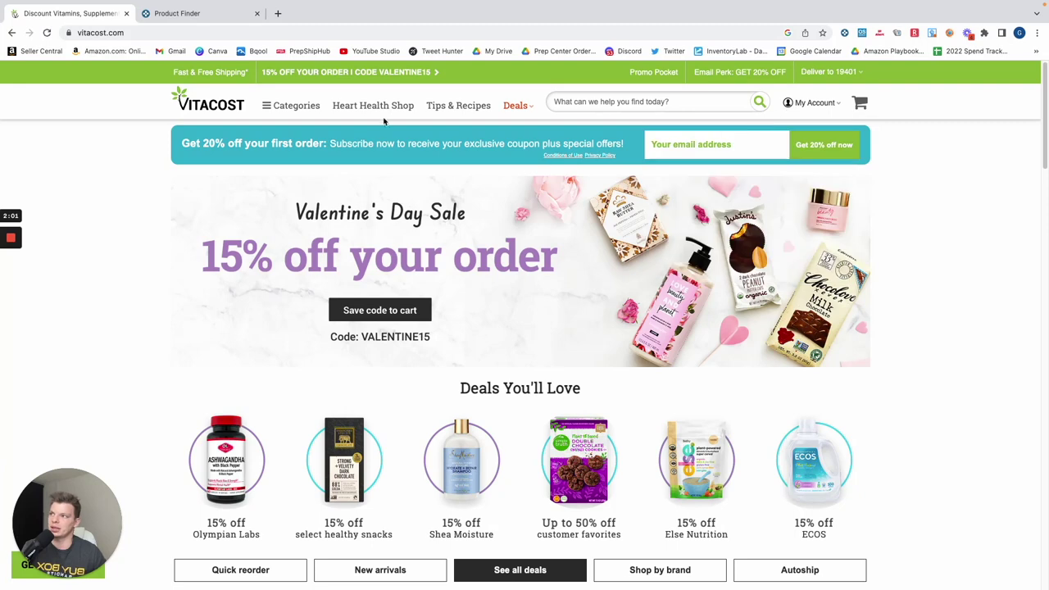
pyautogui.click(270, 110)
pyautogui.click(84, 170)
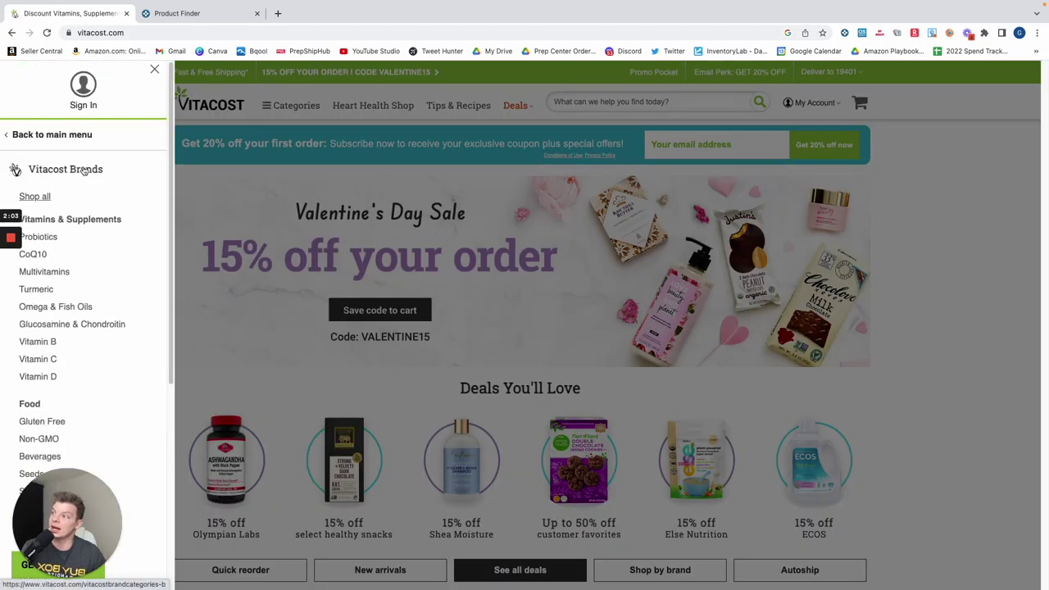
pyautogui.click(47, 345)
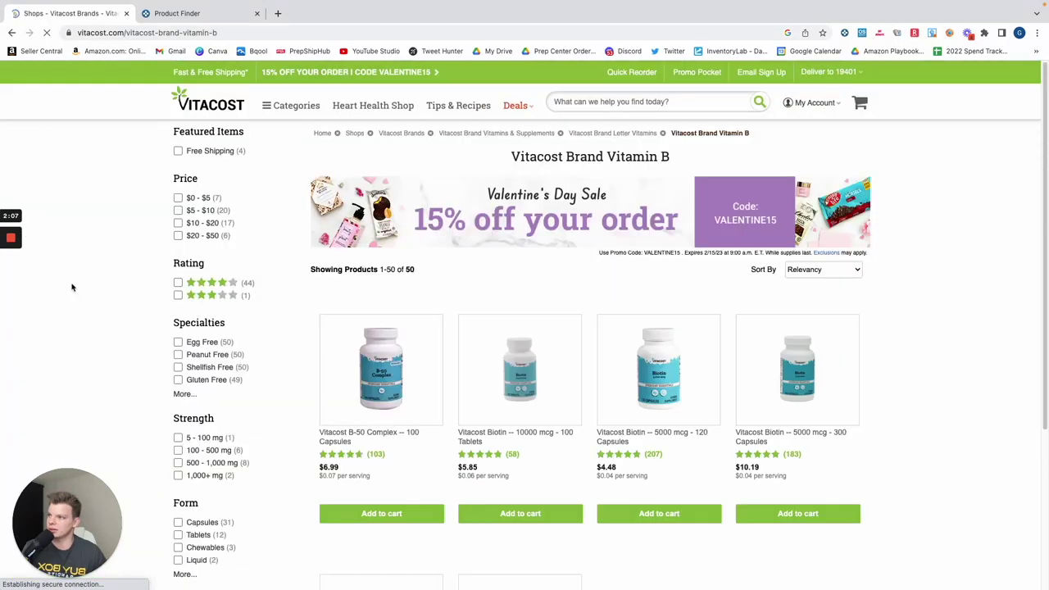
# Step: Open the Shop all page for Vitacost Brands products
pyautogui.click(270, 108)
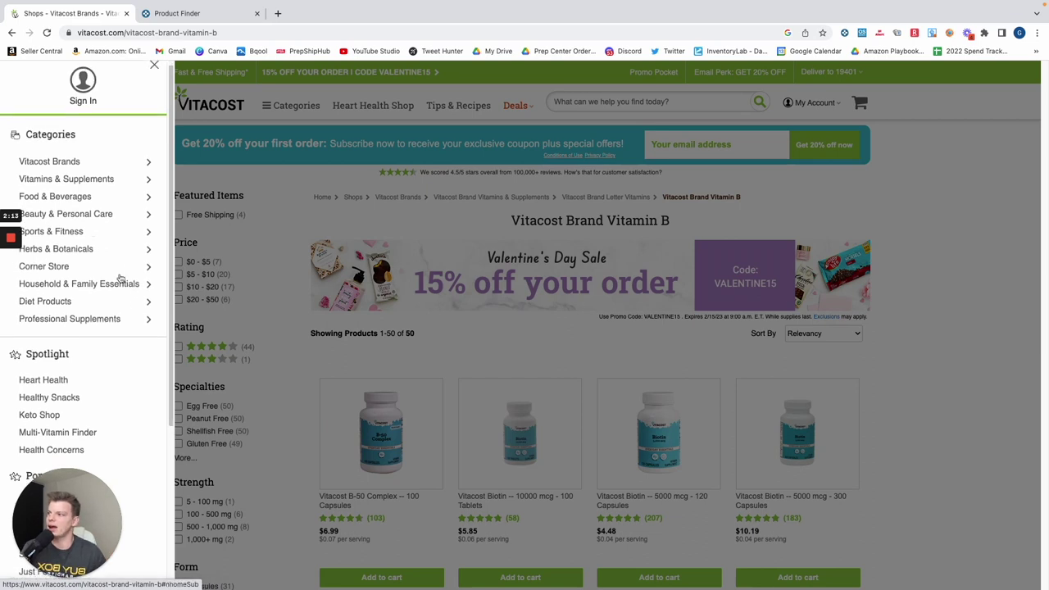
pyautogui.click(78, 167)
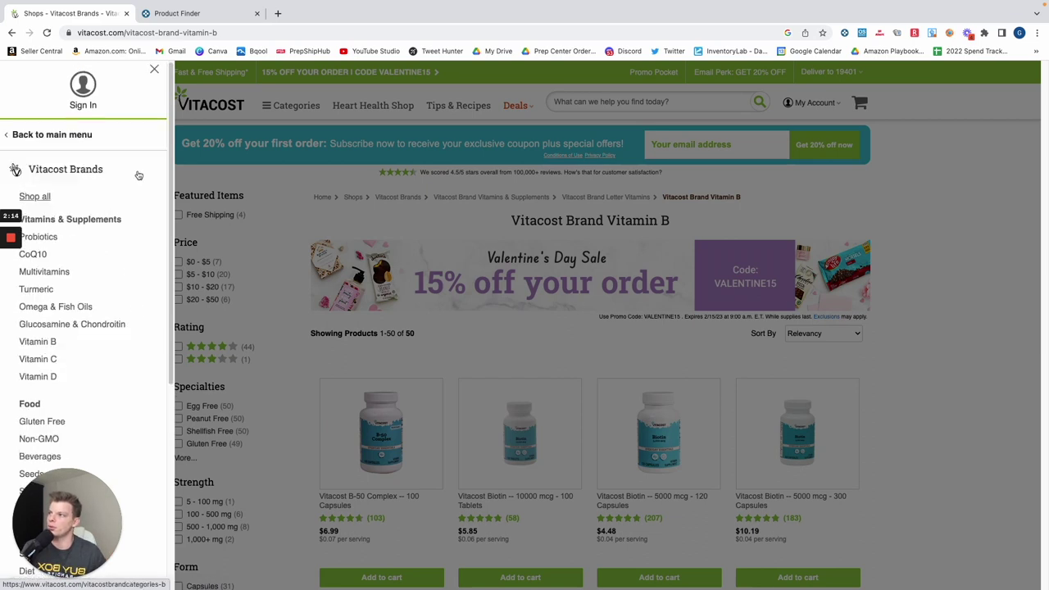
pyautogui.click(43, 199)
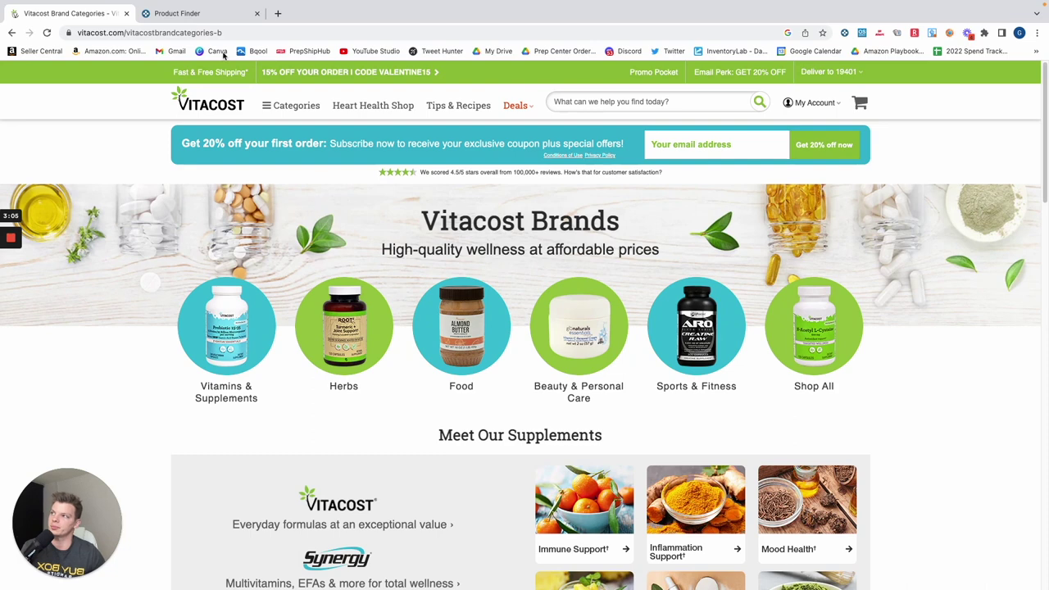
# Step: In the Product Finder, set the Brand filter to 'vitacost brand', leaving 862 matching products
pyautogui.click(209, 13)
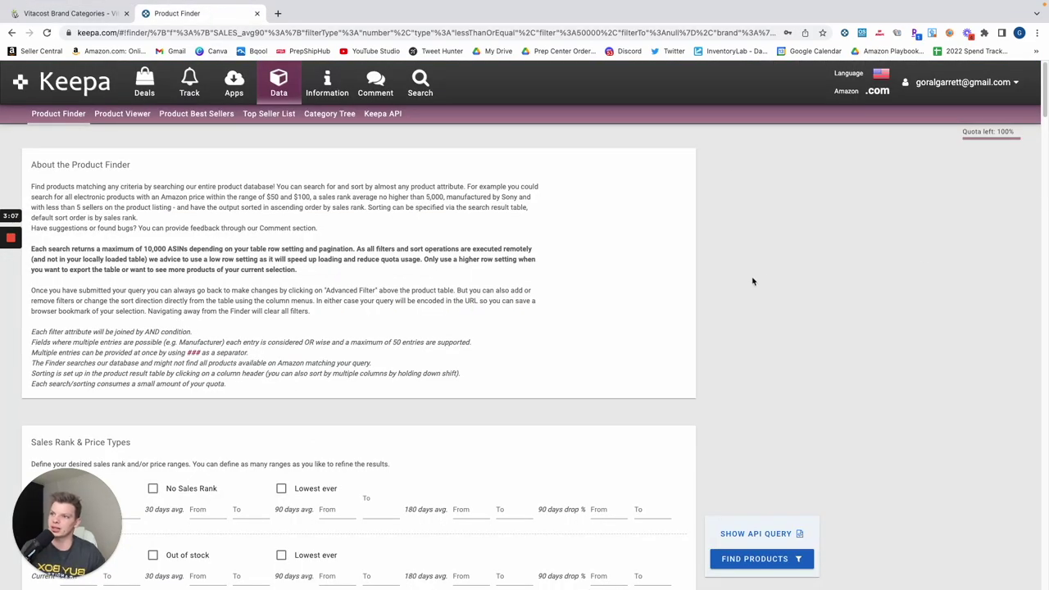
pyautogui.hotkey('ctrl', 'f')
pyautogui.write('brand')
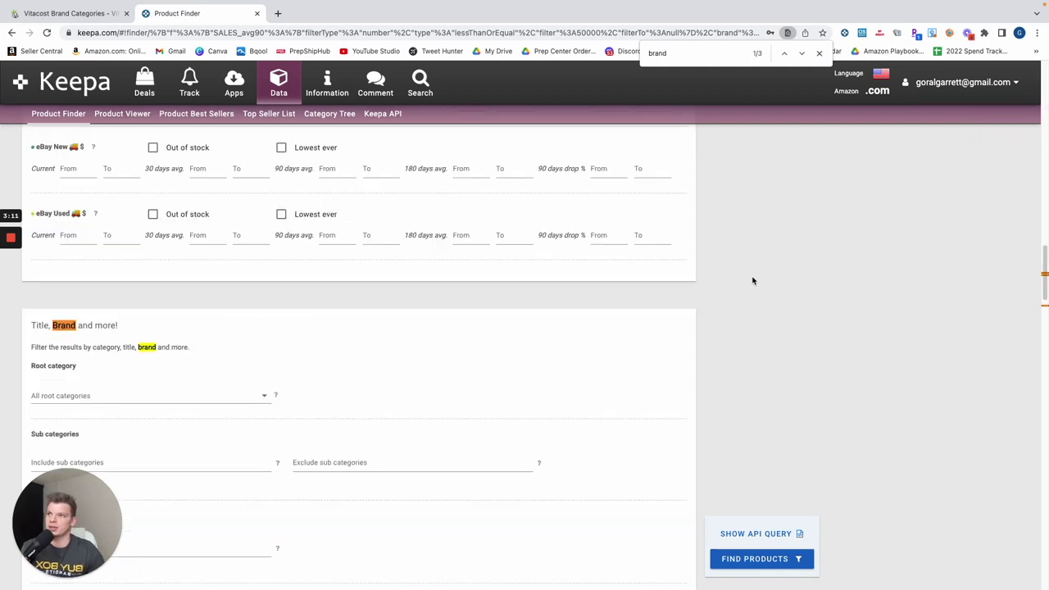
pyautogui.scroll(-3, 560, 431)
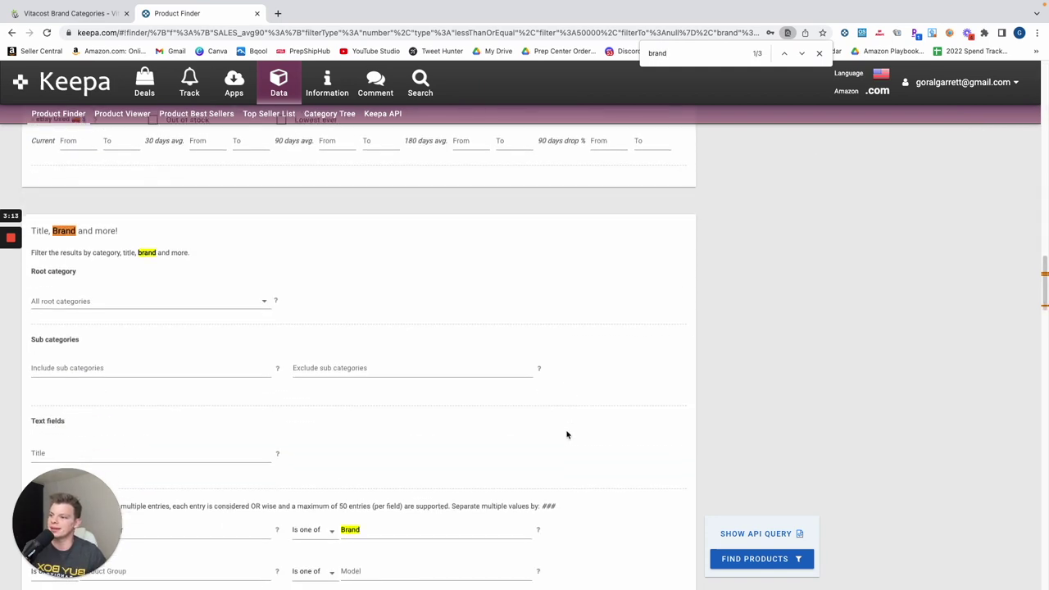
pyautogui.scroll(-3, 567, 435)
pyautogui.click(437, 436)
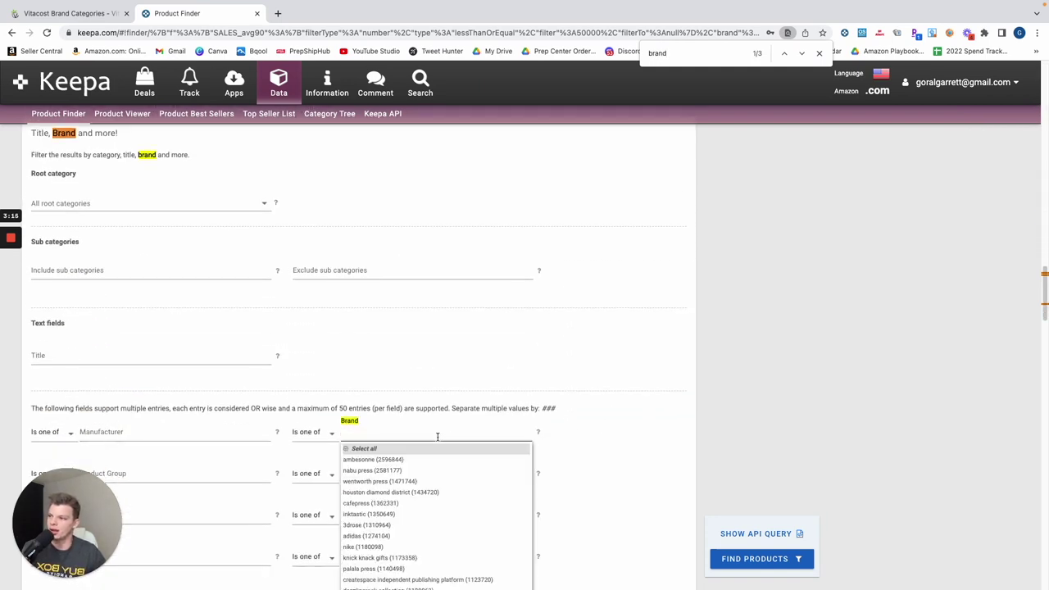
pyautogui.write('v')
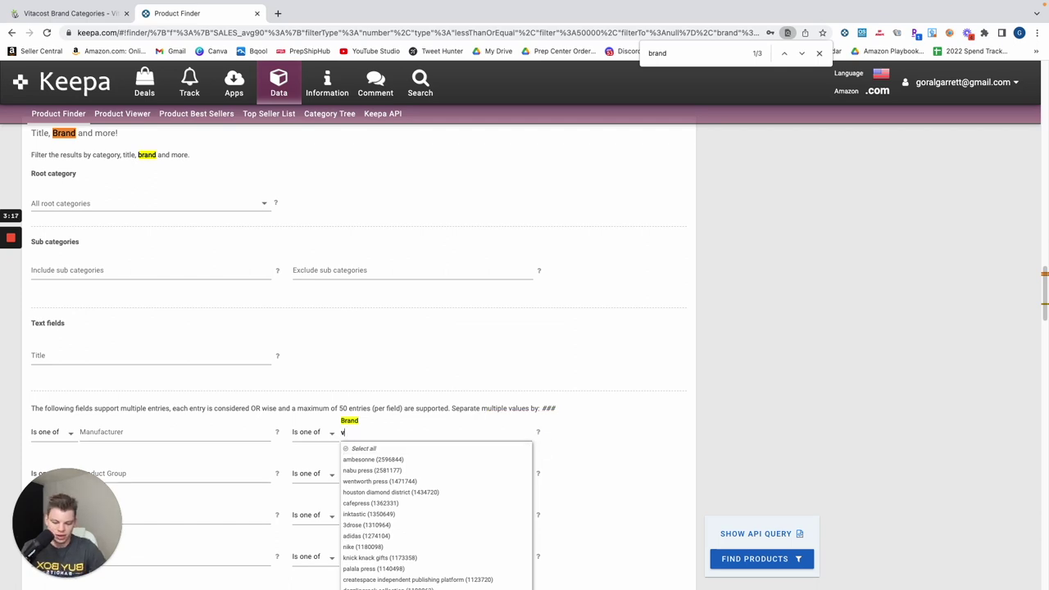
pyautogui.write('itac')
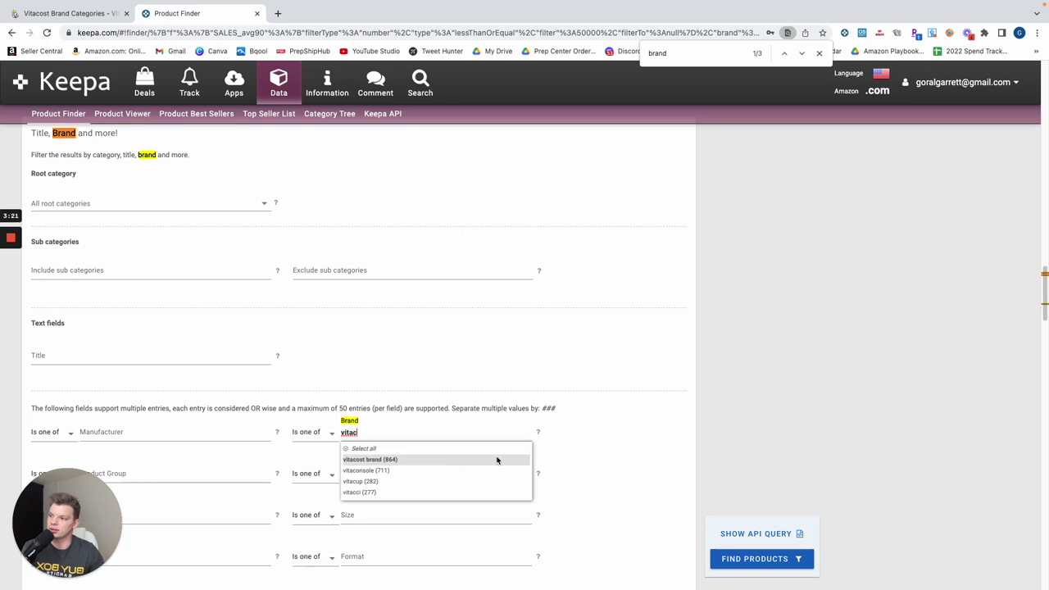
pyautogui.click(426, 460)
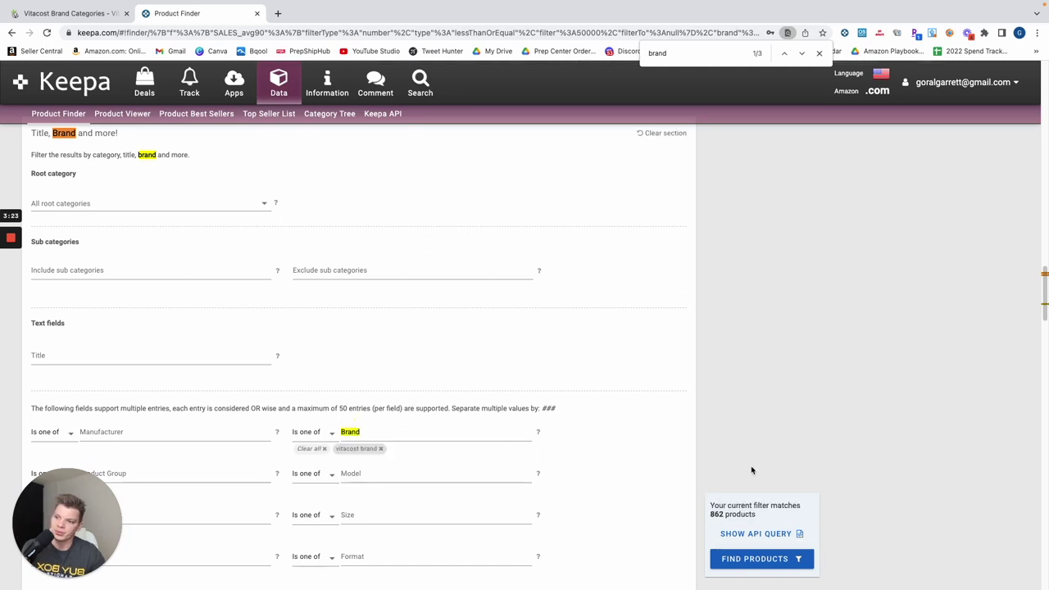
pyautogui.moveTo(709, 514); pyautogui.dragTo(723, 517)
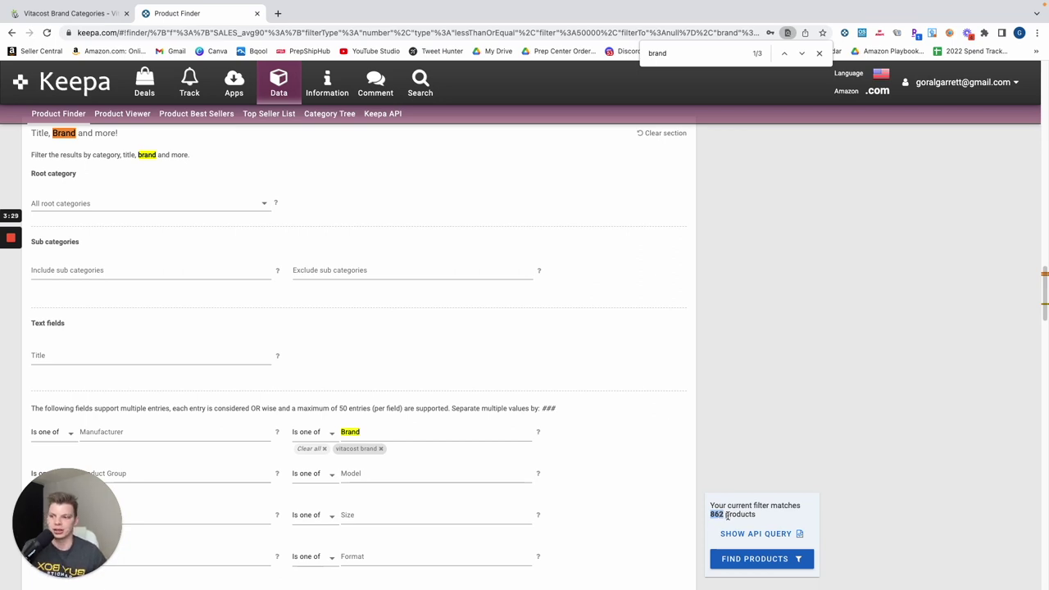
pyautogui.click(741, 492)
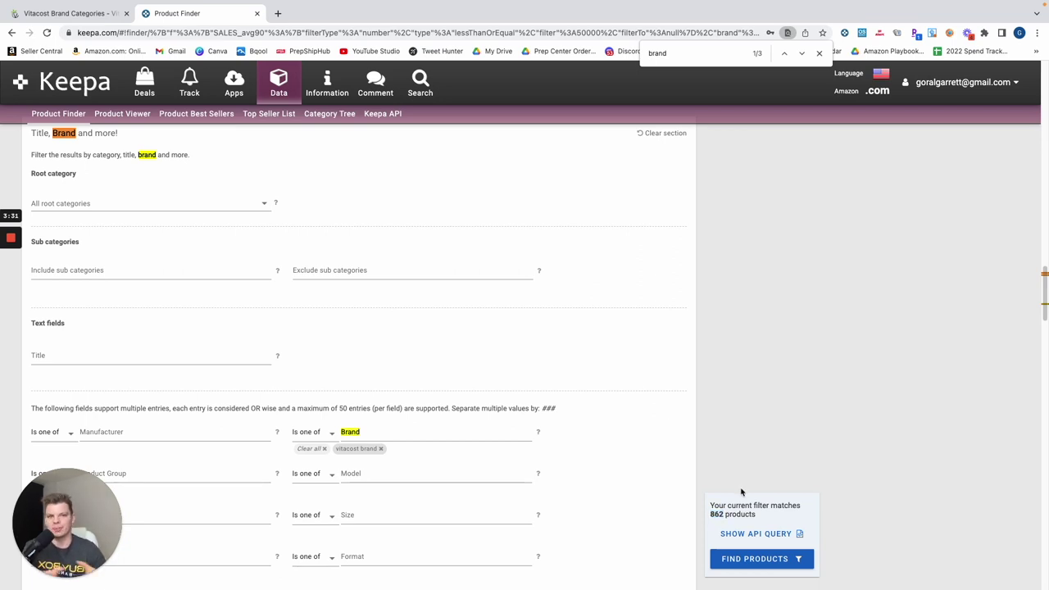
pyautogui.scroll(1, 746, 493)
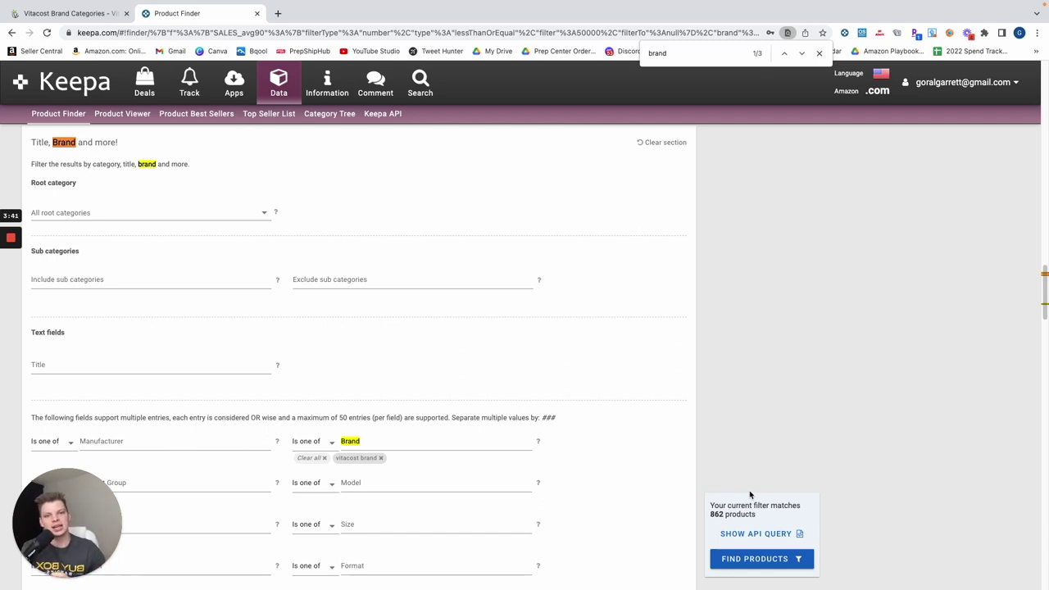
# Step: Set the Sales Rank 90 days avg range to 1–50000, leaving 2 matching products
pyautogui.scroll(3, 700, 420)
pyautogui.scroll(2, 700, 420)
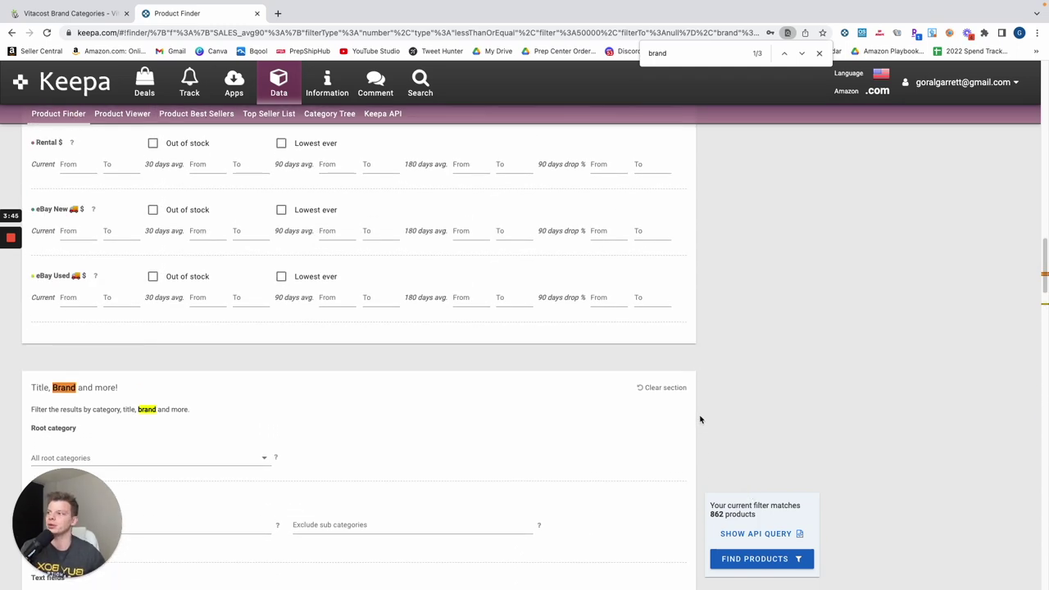
pyautogui.hotkey('ctrl', 'f')
pyautogui.write('sal')
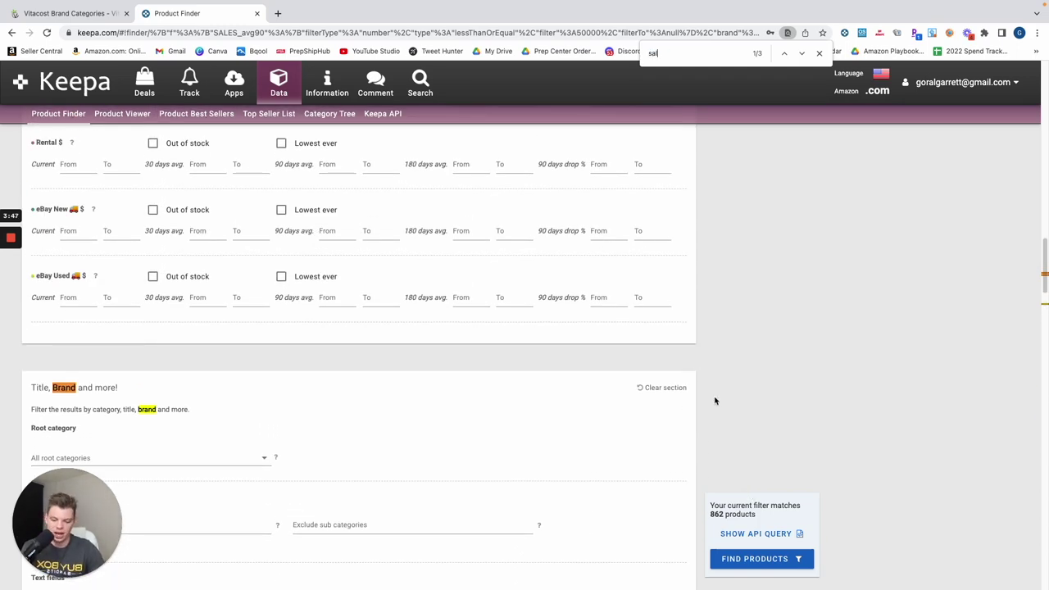
pyautogui.write('es')
pyautogui.scroll(-2, 714, 401)
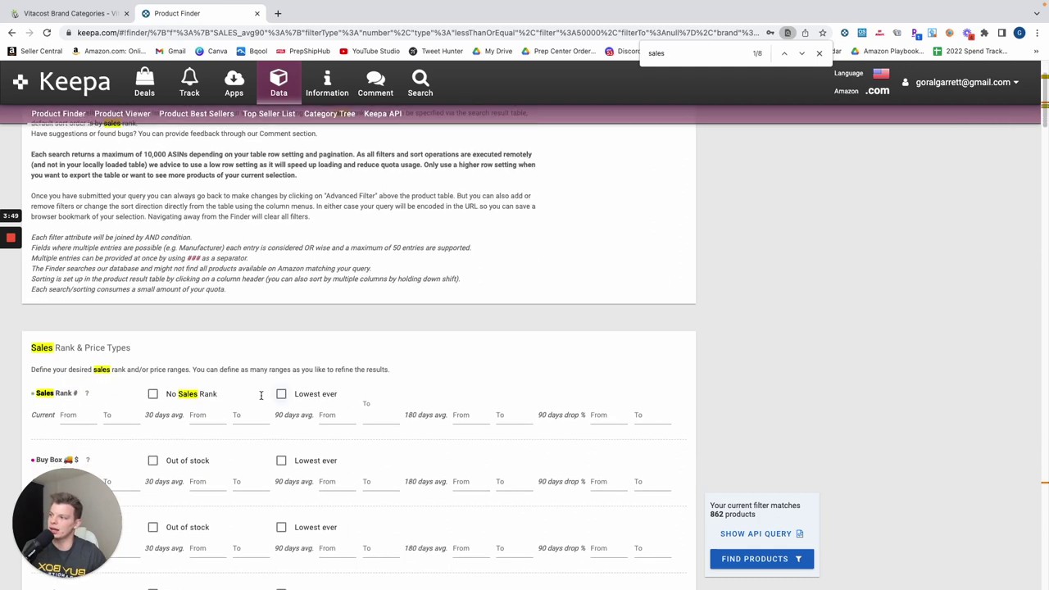
pyautogui.click(354, 421)
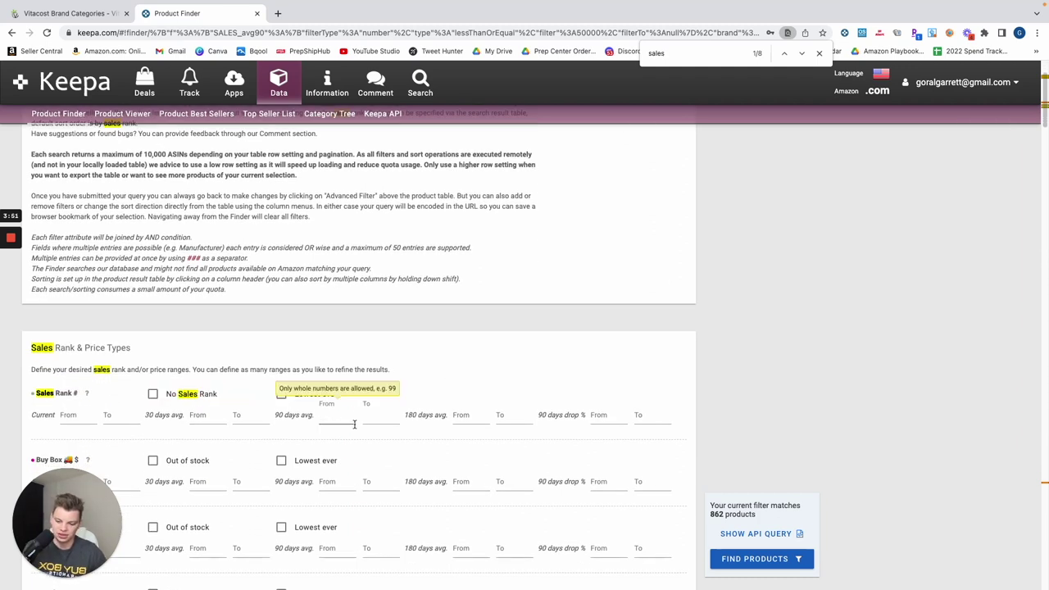
pyautogui.write('1')
pyautogui.write('50000')
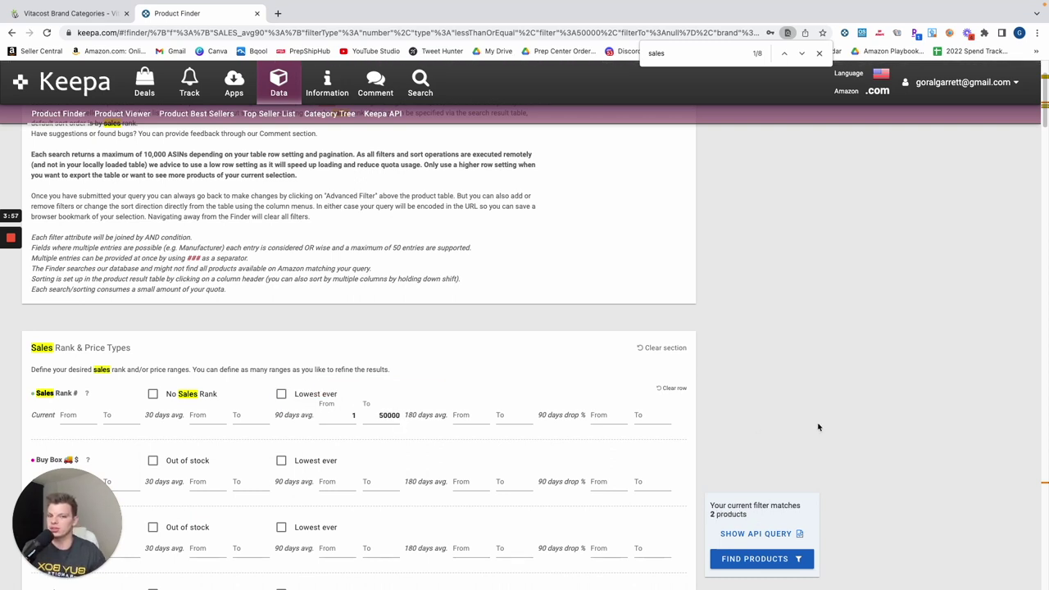
pyautogui.moveTo(711, 514); pyautogui.dragTo(748, 514)
pyautogui.click(754, 515)
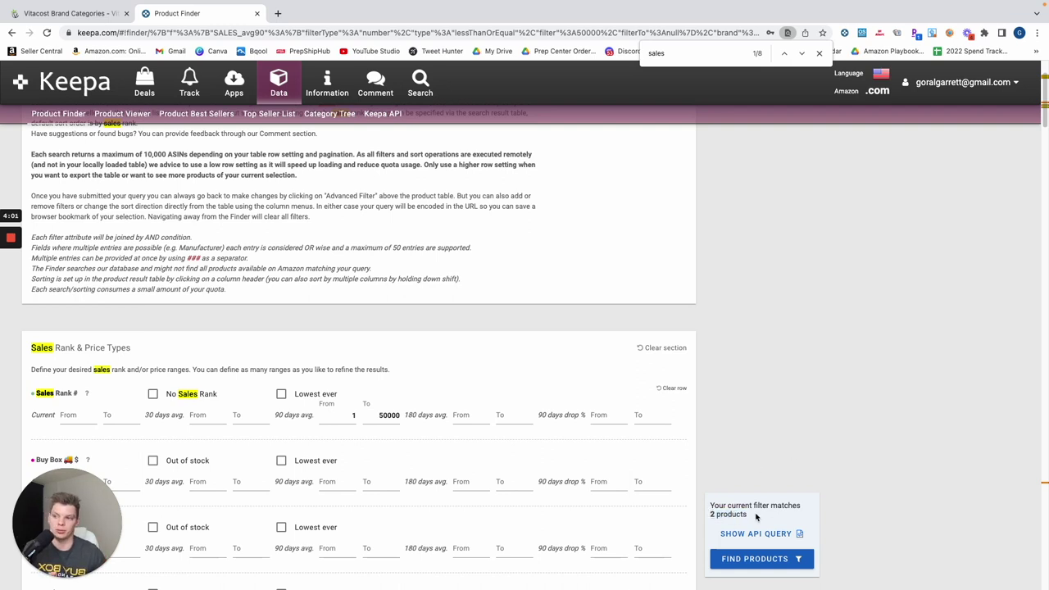
pyautogui.click(382, 420)
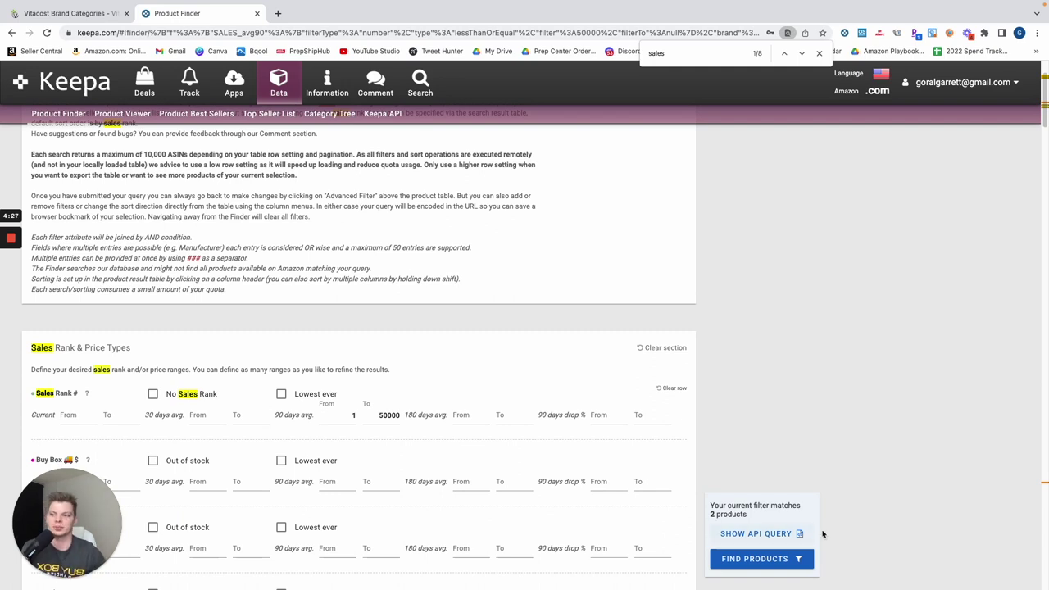
pyautogui.moveTo(710, 515); pyautogui.dragTo(721, 515)
# Step: List the matching products and open the Turmeric Curcumin result's Amazon page in a new tab
pyautogui.click(762, 560)
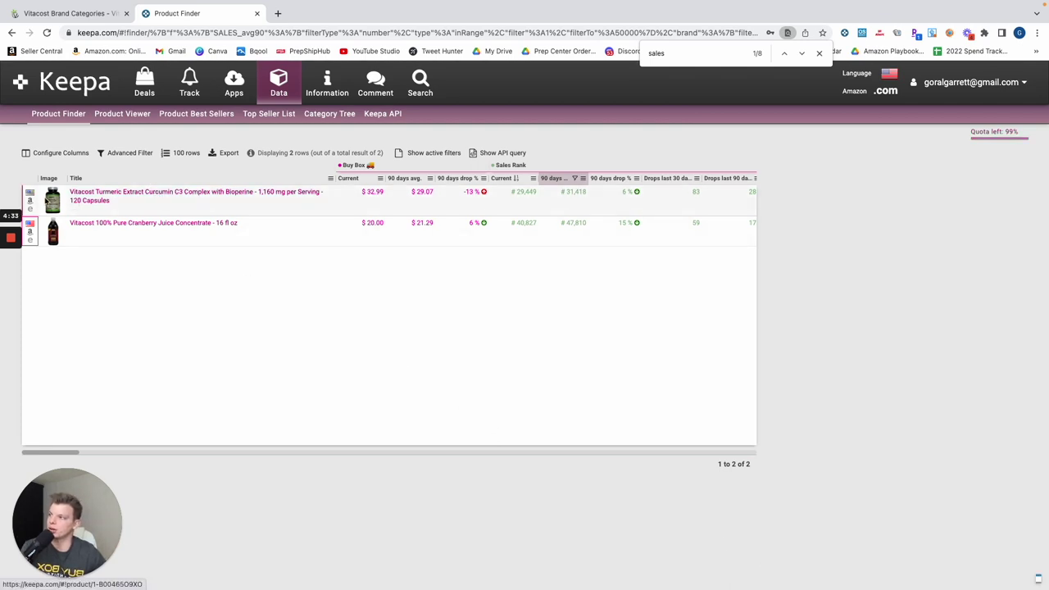
pyautogui.moveTo(49, 202)
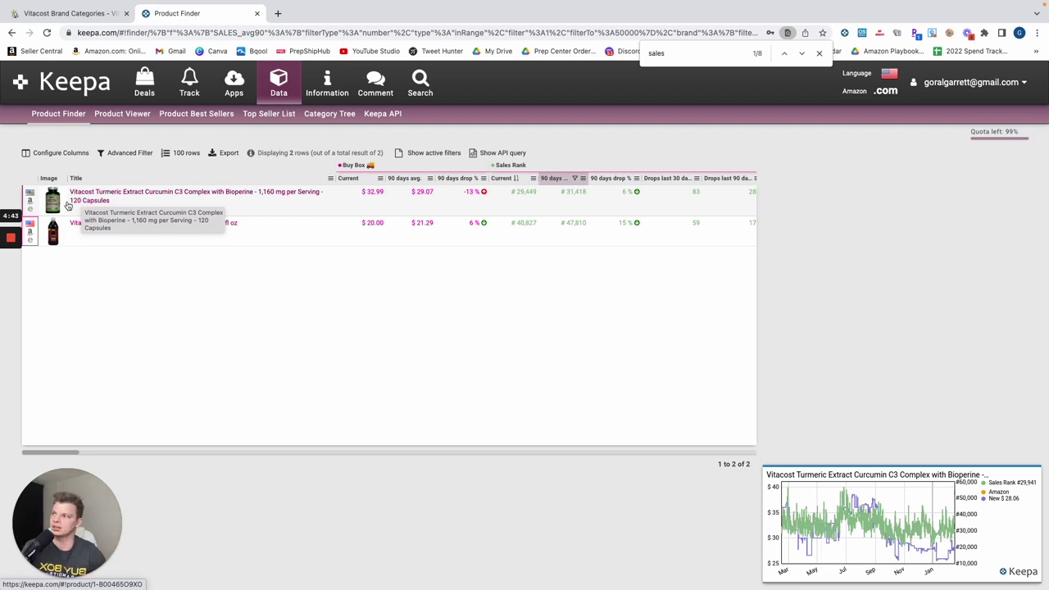
pyautogui.click(29, 202)
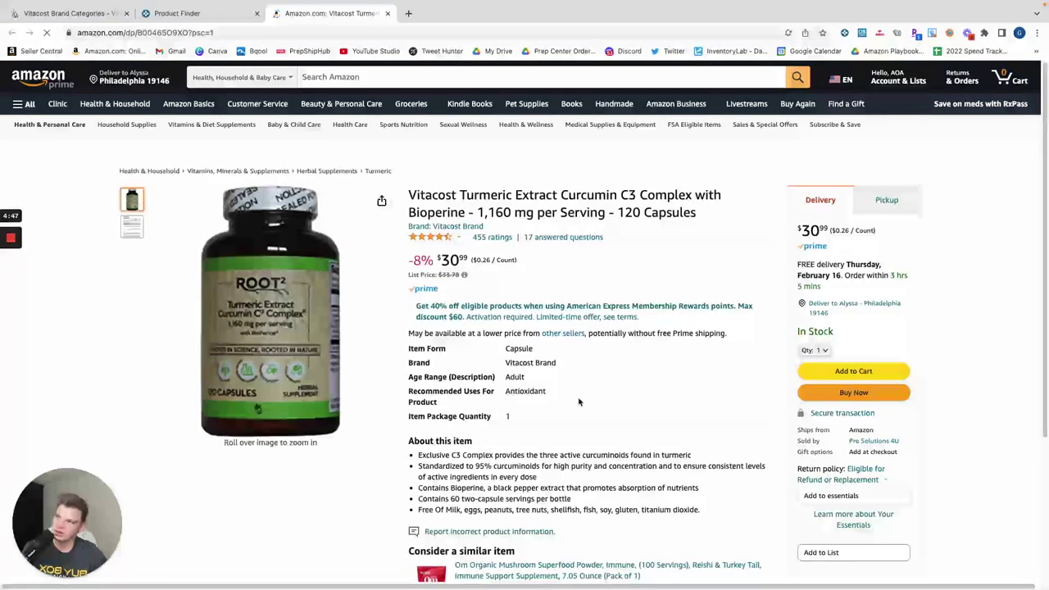
# Step: Close the Vitacost cashback popup and look over the Keepa price-history chart on the Turmeric listing
pyautogui.scroll(-2, 586, 413)
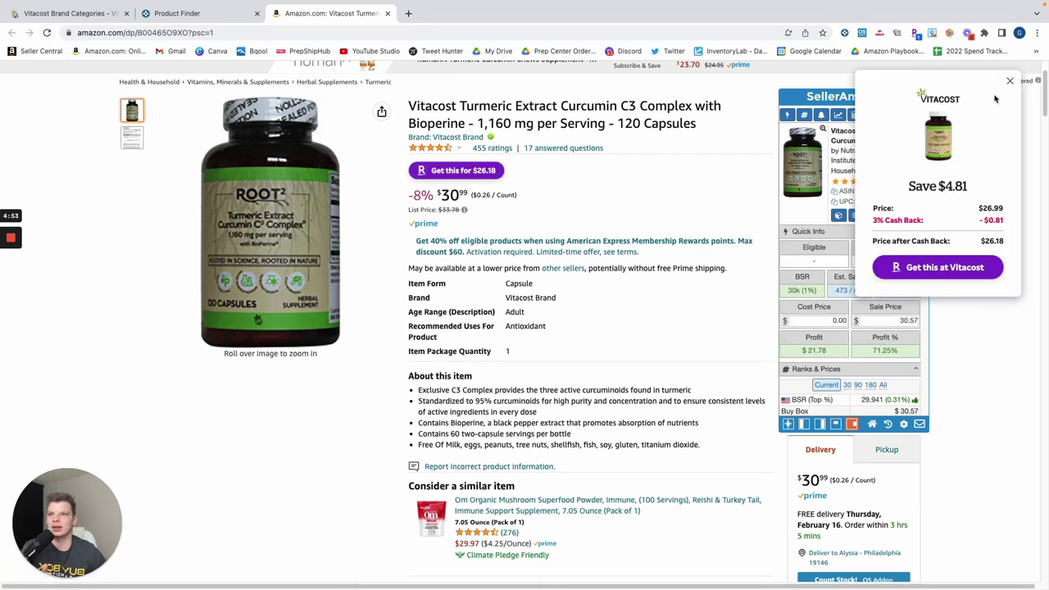
pyautogui.click(1010, 81)
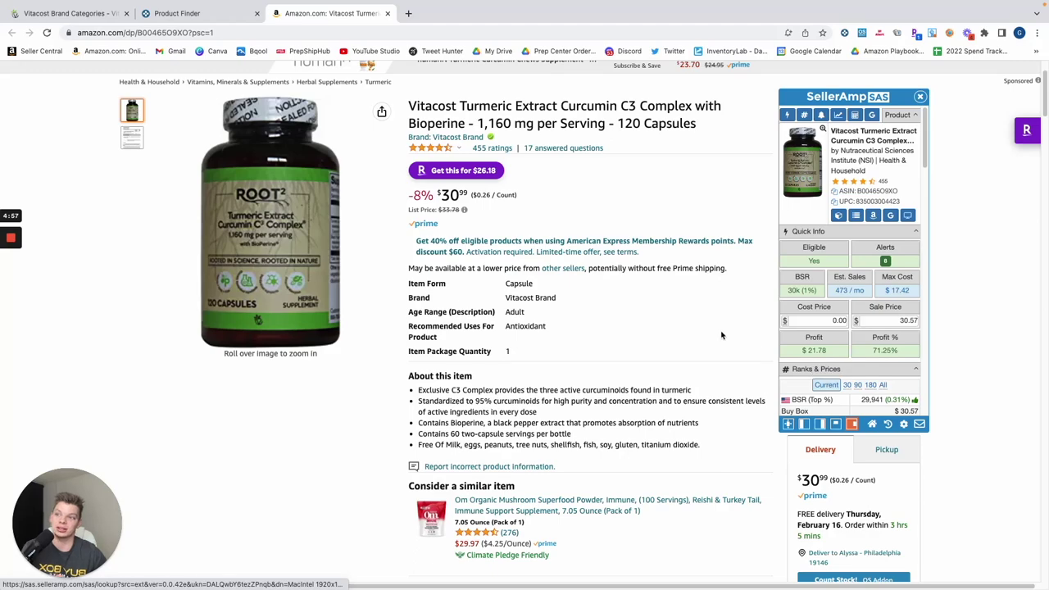
pyautogui.scroll(-8, 722, 335)
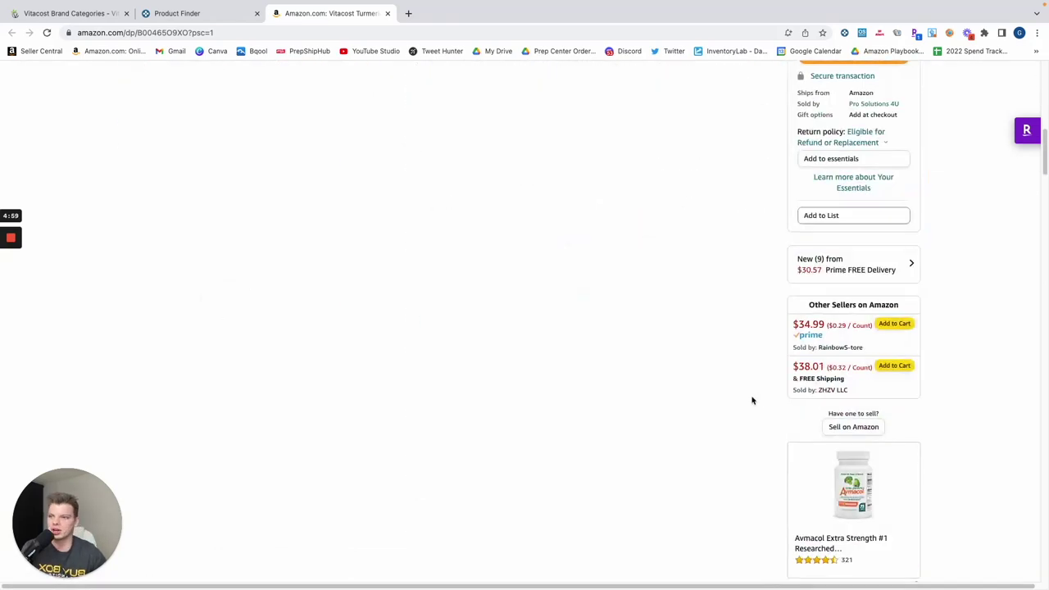
pyautogui.scroll(-5, 752, 401)
pyautogui.scroll(-1, 753, 407)
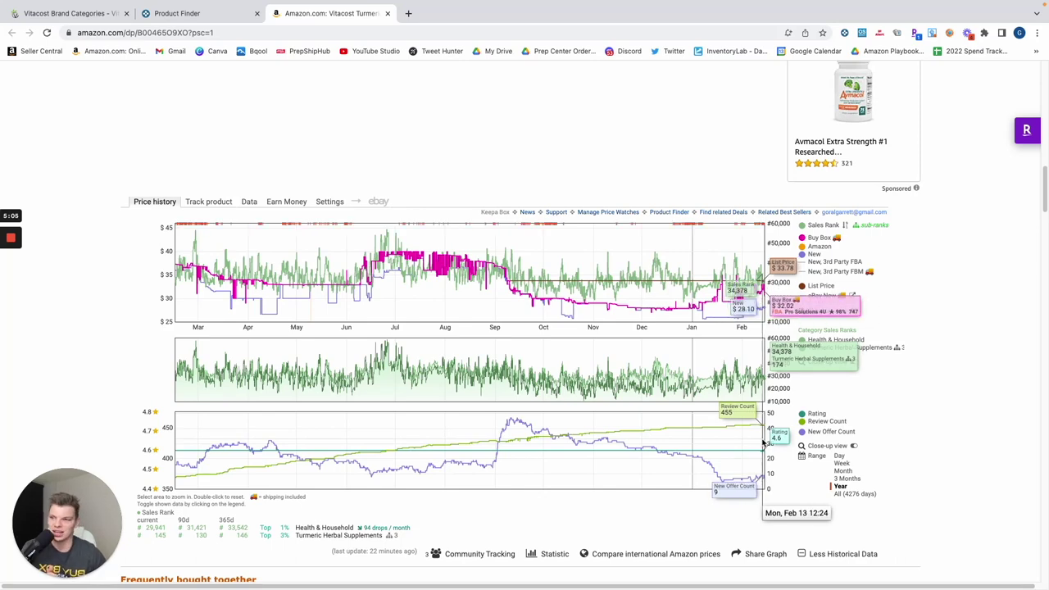
pyautogui.scroll(6, 847, 368)
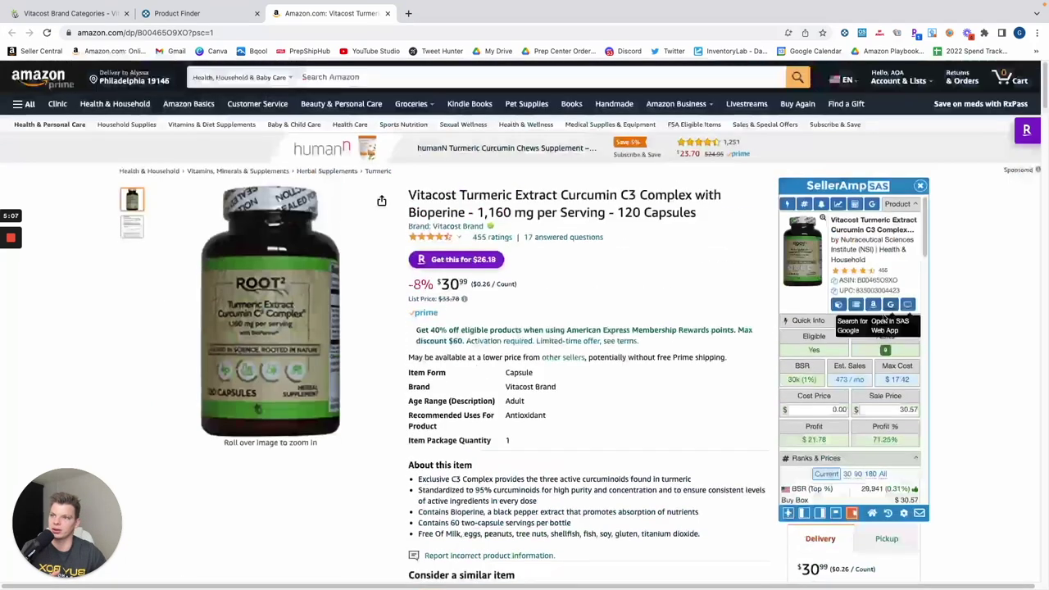
# Step: Review the Turmeric offers and price chart, then run SellerAmp's Google search for the product title
pyautogui.scroll(-10, 872, 379)
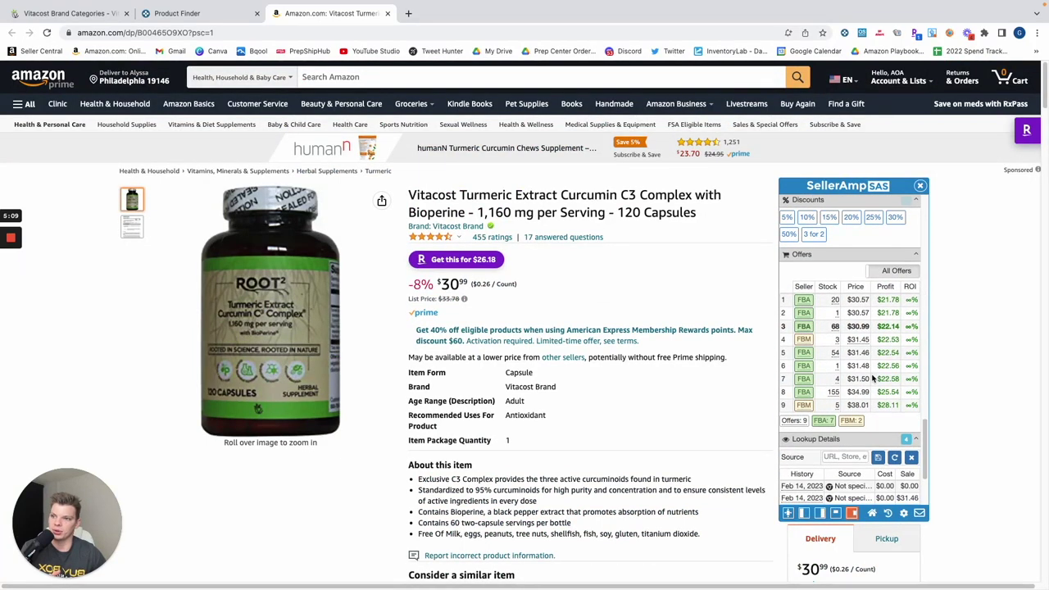
pyautogui.scroll(-1, 867, 366)
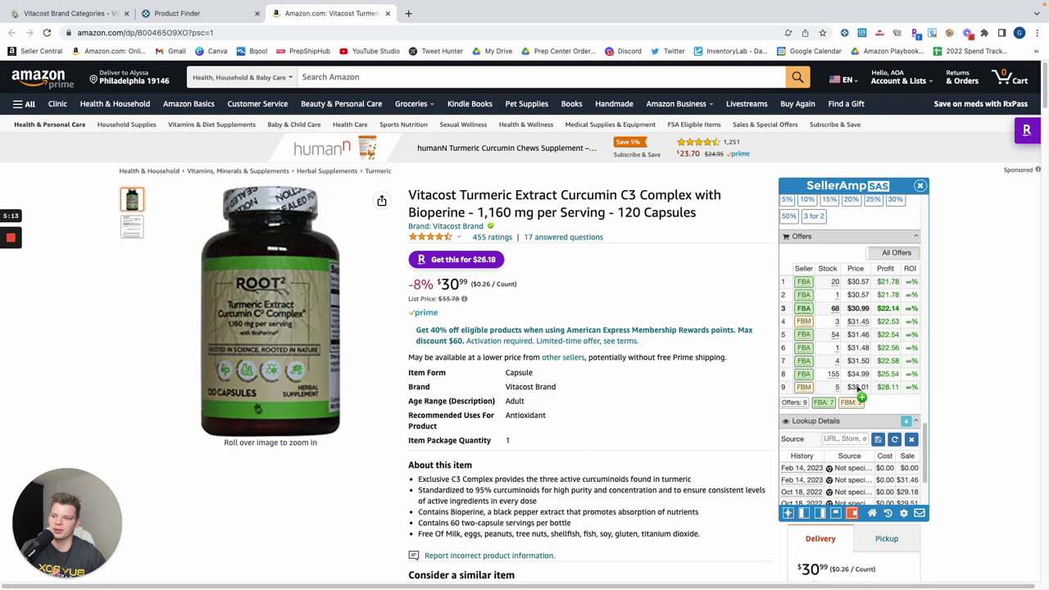
pyautogui.scroll(1, 856, 385)
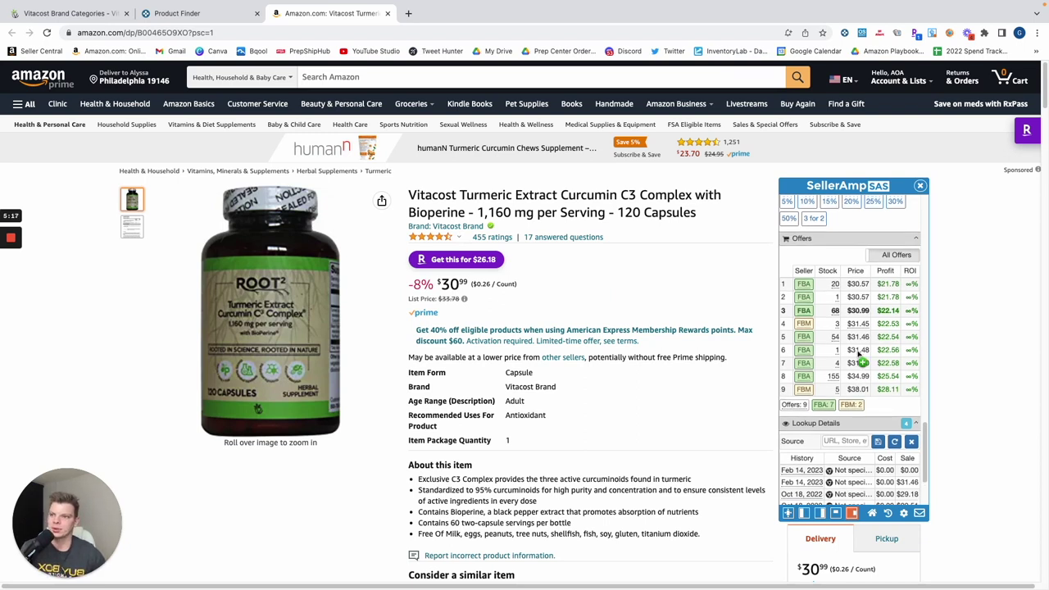
pyautogui.scroll(10, 860, 353)
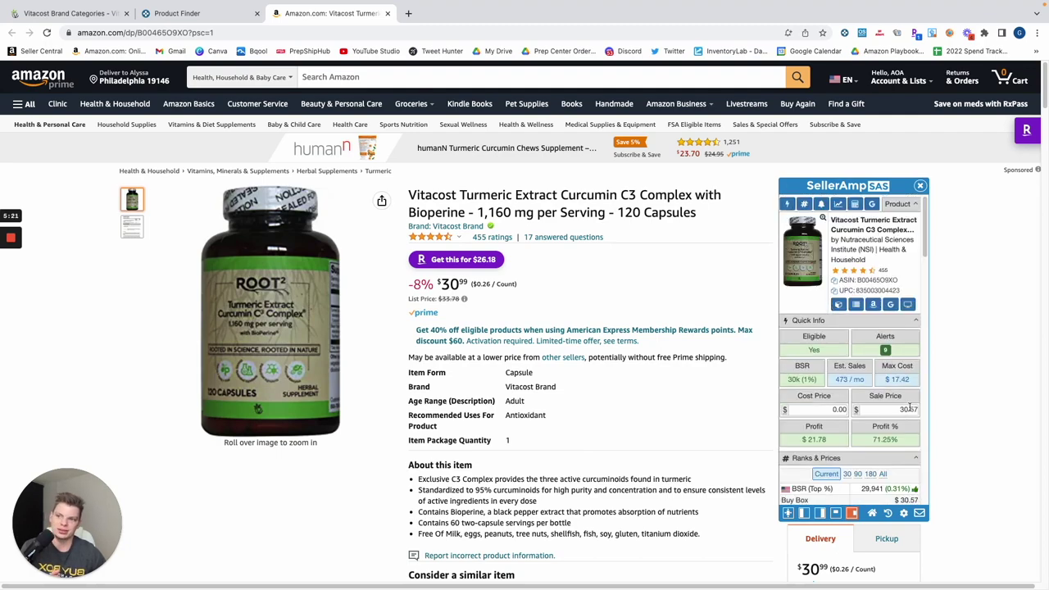
pyautogui.scroll(-5, 527, 434)
pyautogui.scroll(-5, 527, 434)
pyautogui.scroll(10, 527, 434)
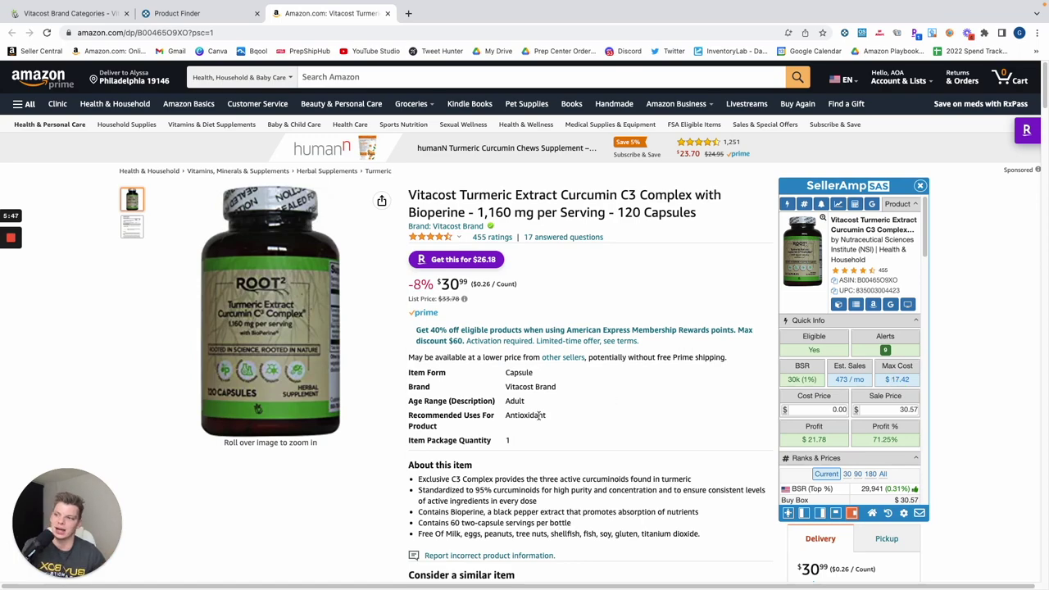
pyautogui.scroll(-15, 541, 417)
pyautogui.scroll(-2, 542, 418)
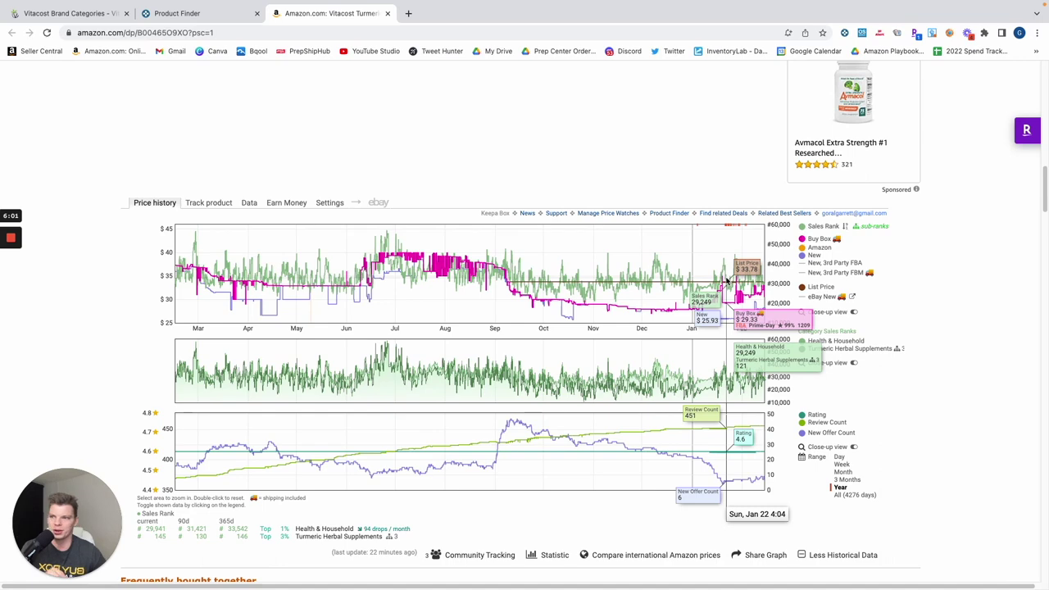
pyautogui.scroll(15, 738, 283)
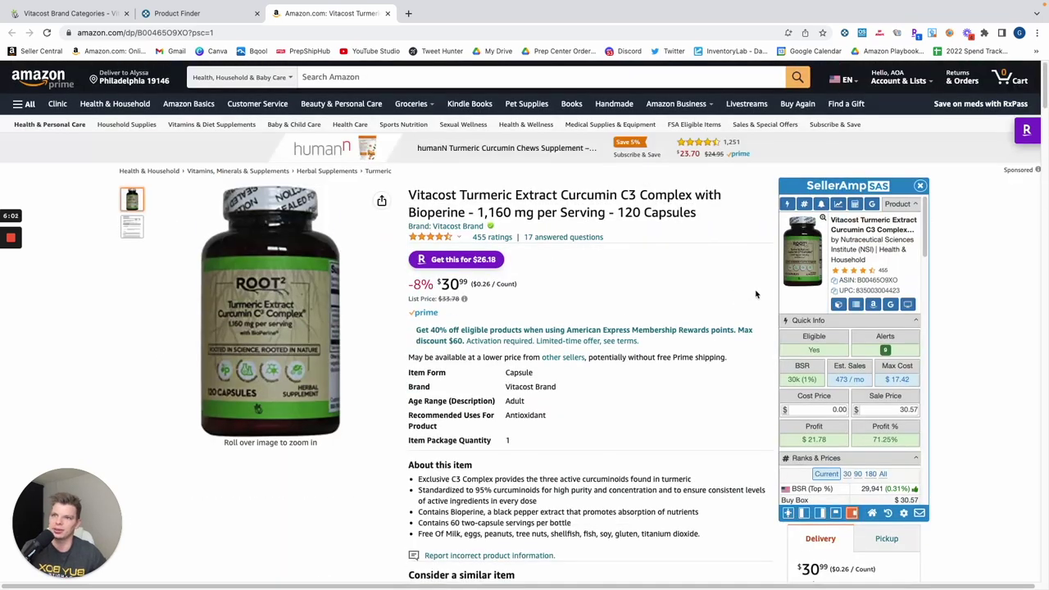
pyautogui.click(890, 305)
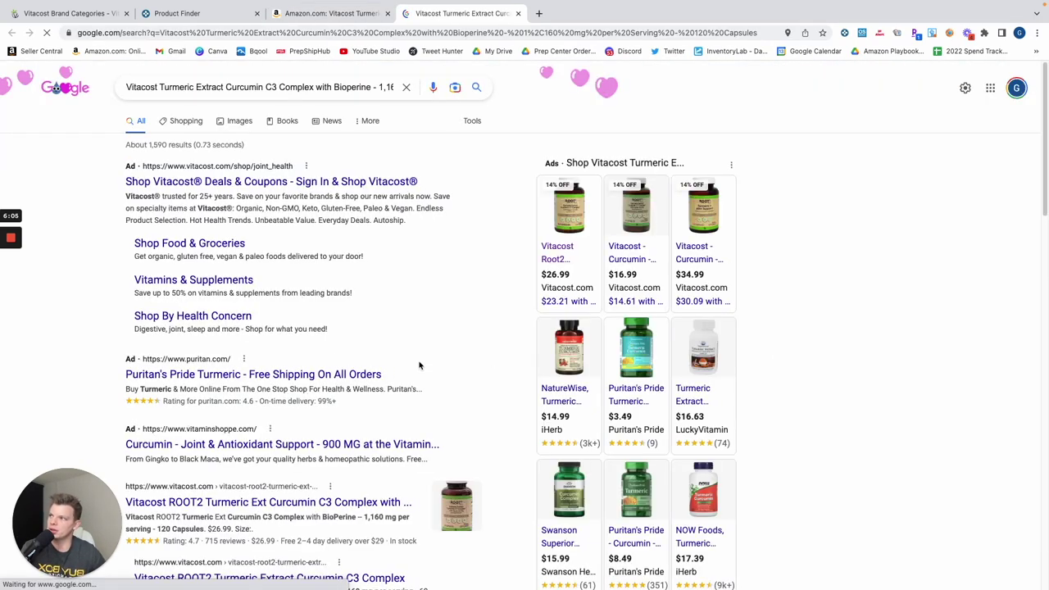
# Step: Open the ROOT2 Turmeric Curcumin C3 Complex 120-capsule Vitacost page and check its $26.99 price
pyautogui.scroll(-1, 287, 459)
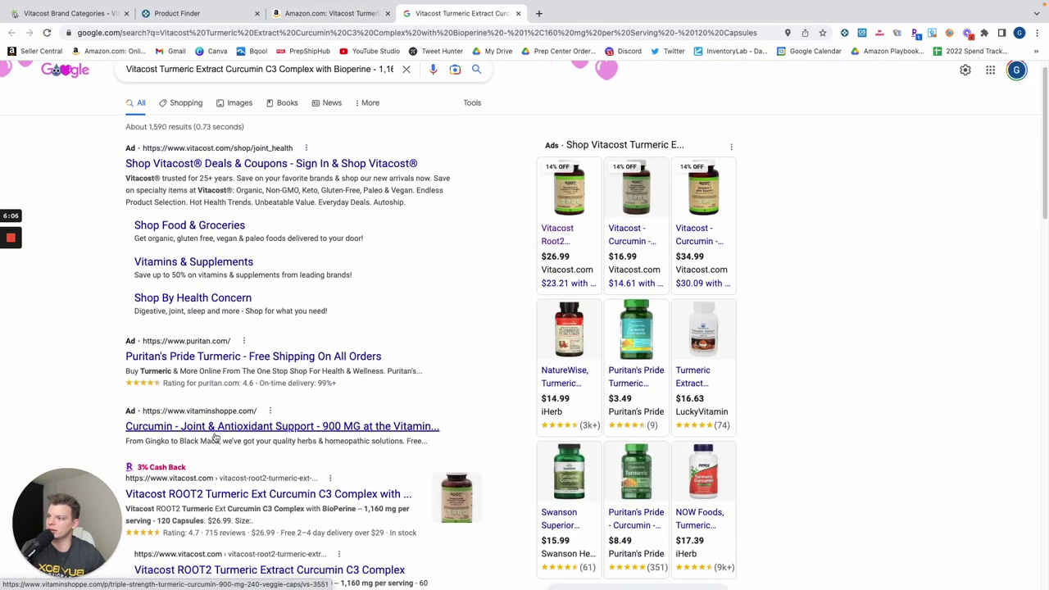
pyautogui.click(226, 494)
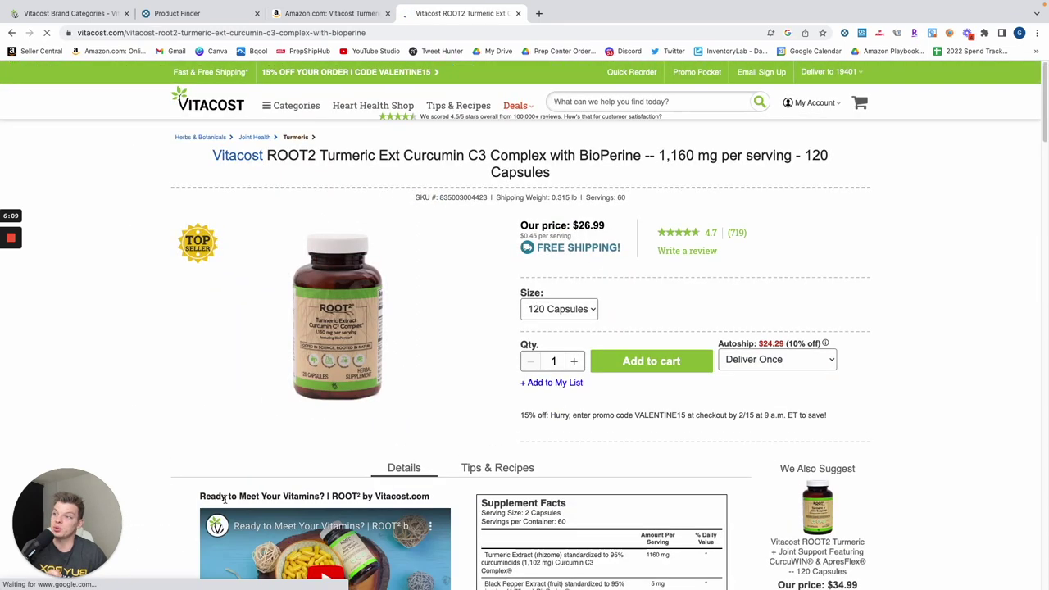
pyautogui.click(339, 15)
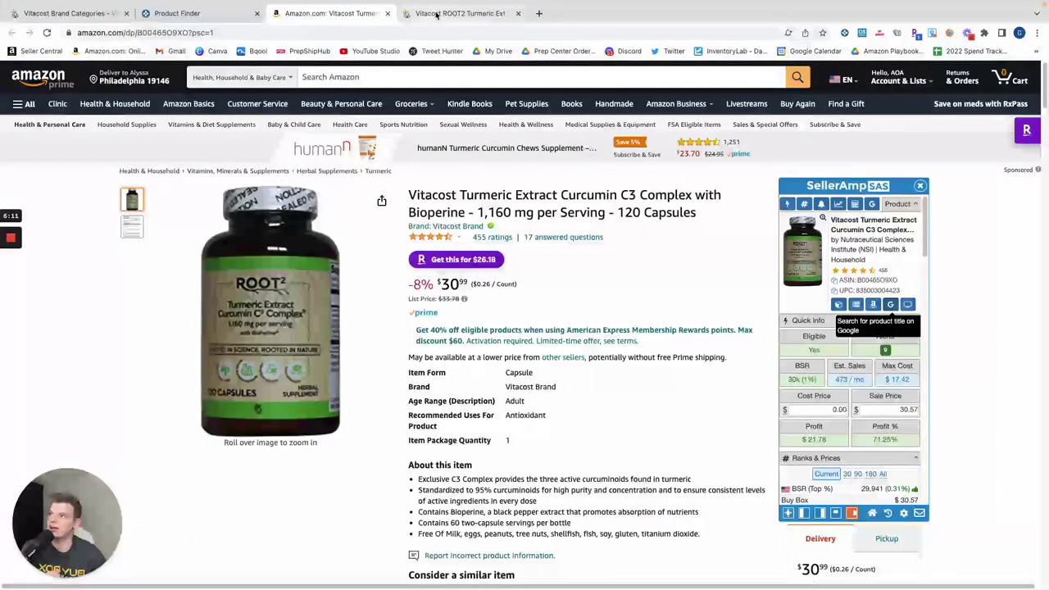
pyautogui.click(448, 14)
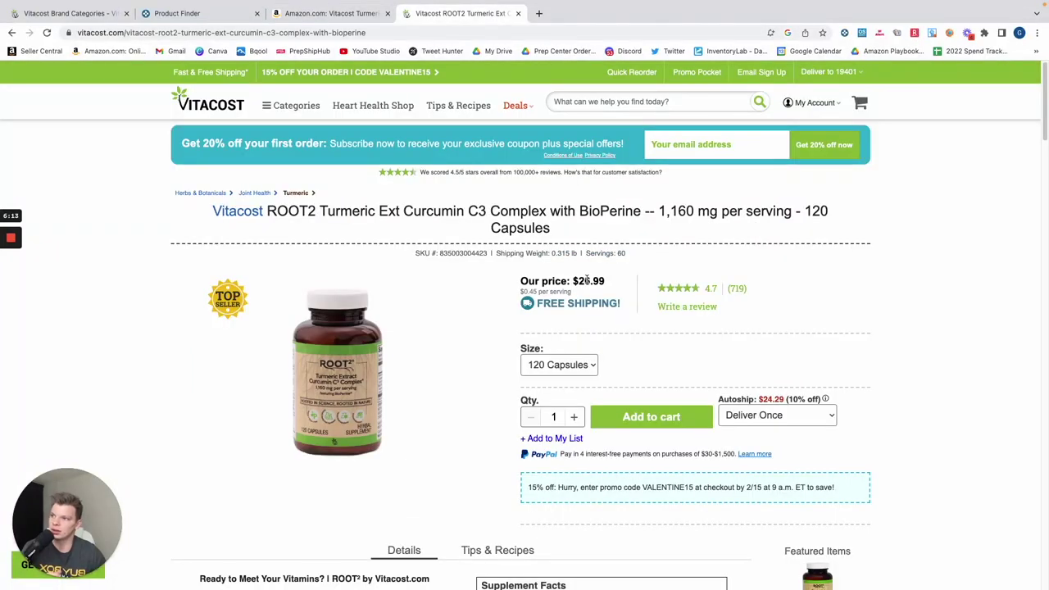
pyautogui.moveTo(576, 282); pyautogui.dragTo(609, 284)
pyautogui.scroll(-1, 625, 336)
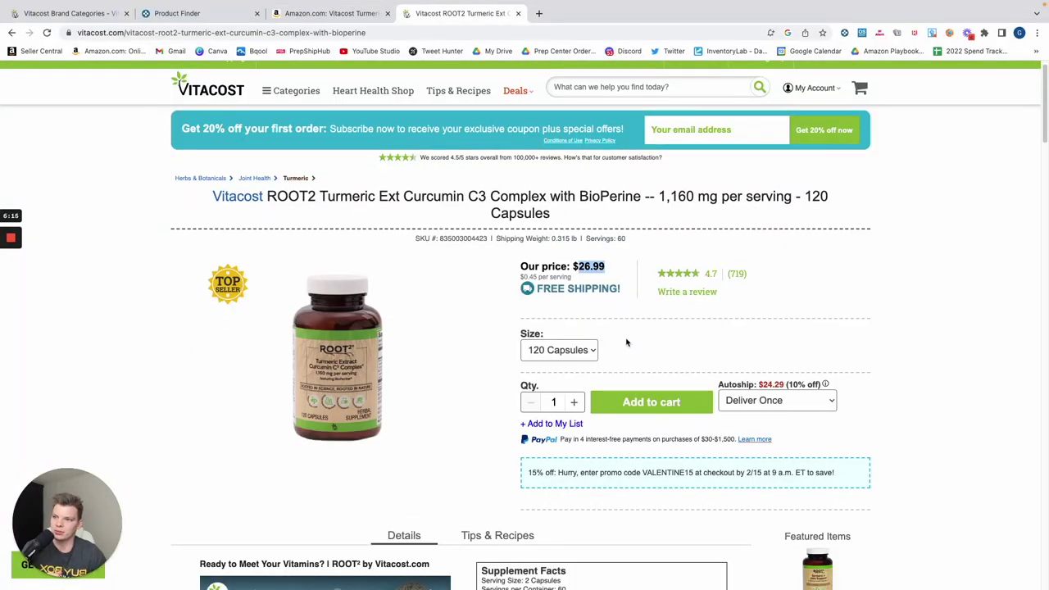
pyautogui.scroll(-1, 655, 374)
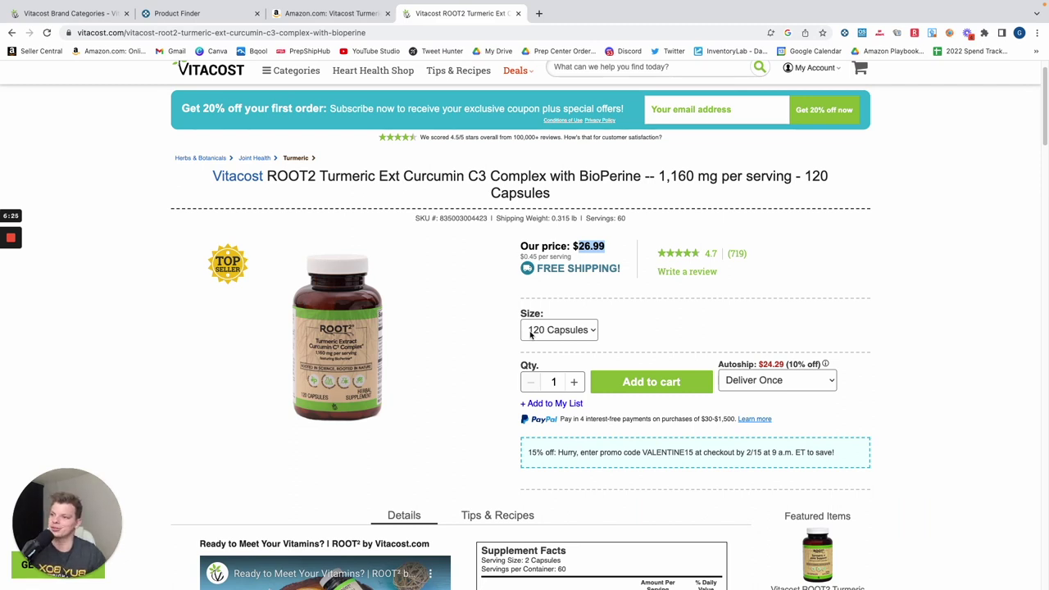
pyautogui.scroll(1, 629, 446)
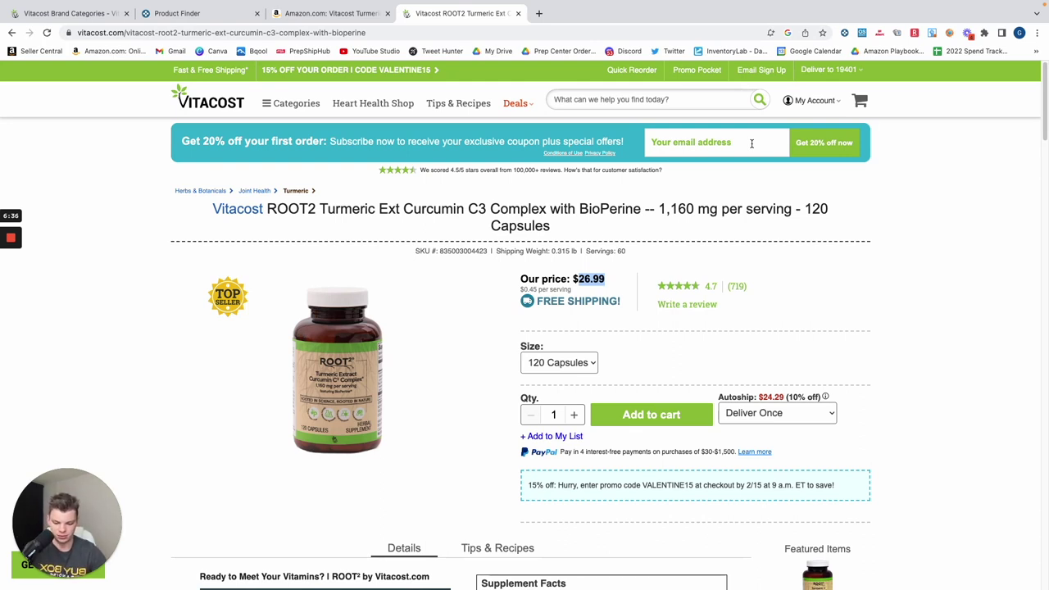
# Step: Enter a 22.00 cost price in SellerAmp for the Turmeric listing, giving $-0.22 profit
pyautogui.click(350, 18)
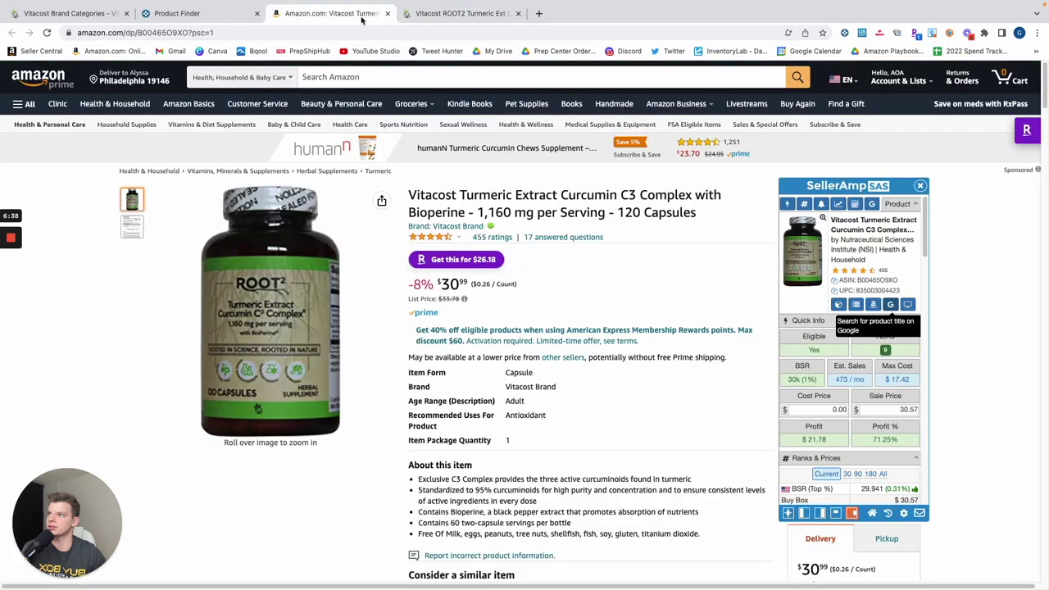
pyautogui.click(479, 13)
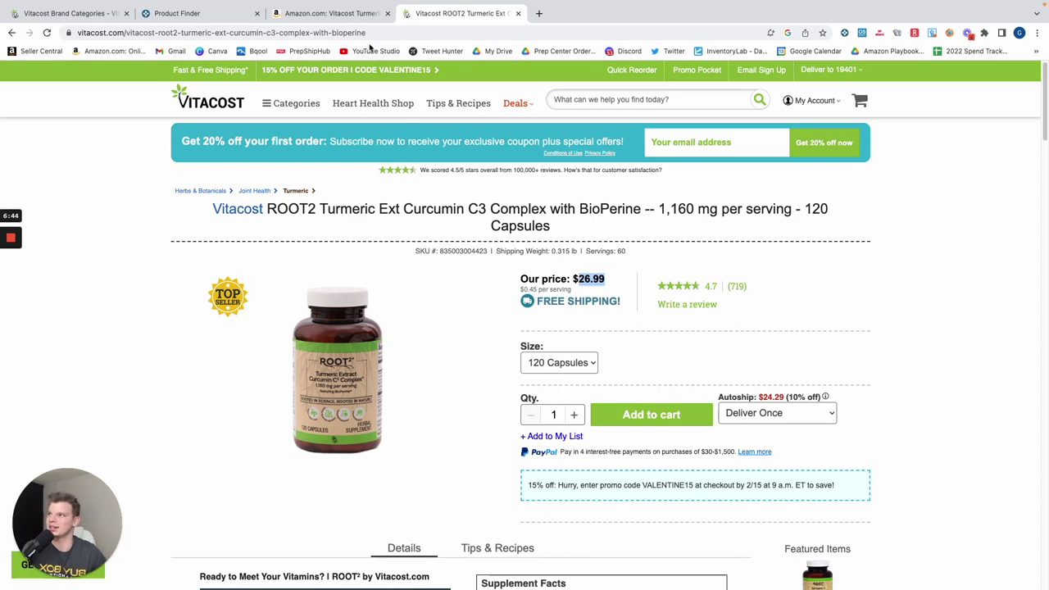
pyautogui.click(344, 14)
pyautogui.click(828, 409)
pyautogui.write('22')
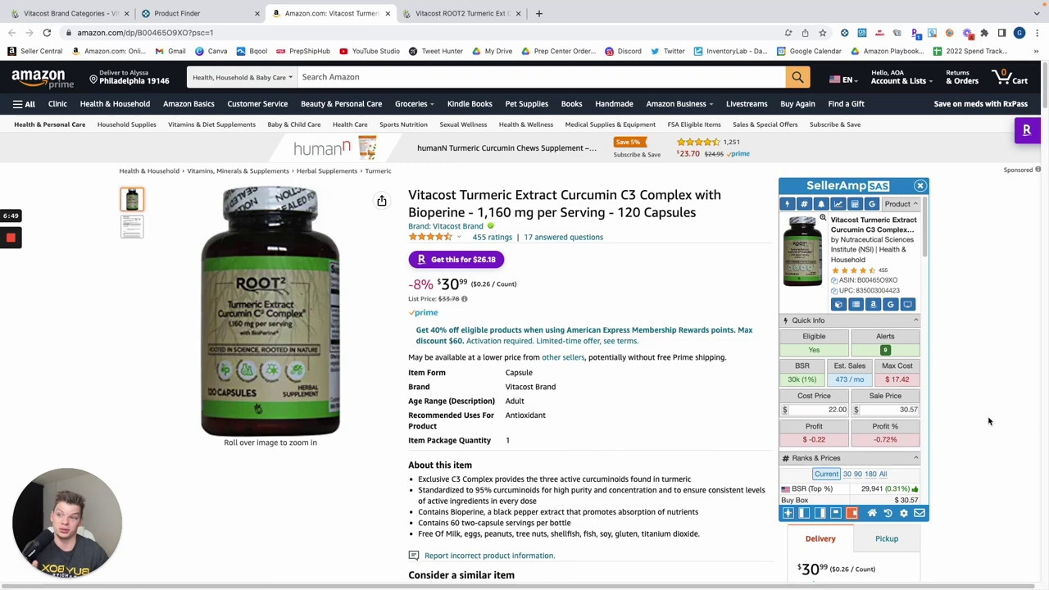
# Step: Open the Amazon listing for the Cranberry Juice Concentrate result from Keepa's Product Finder
pyautogui.hotkey('ctrl', 'f')
pyautogui.click(230, 13)
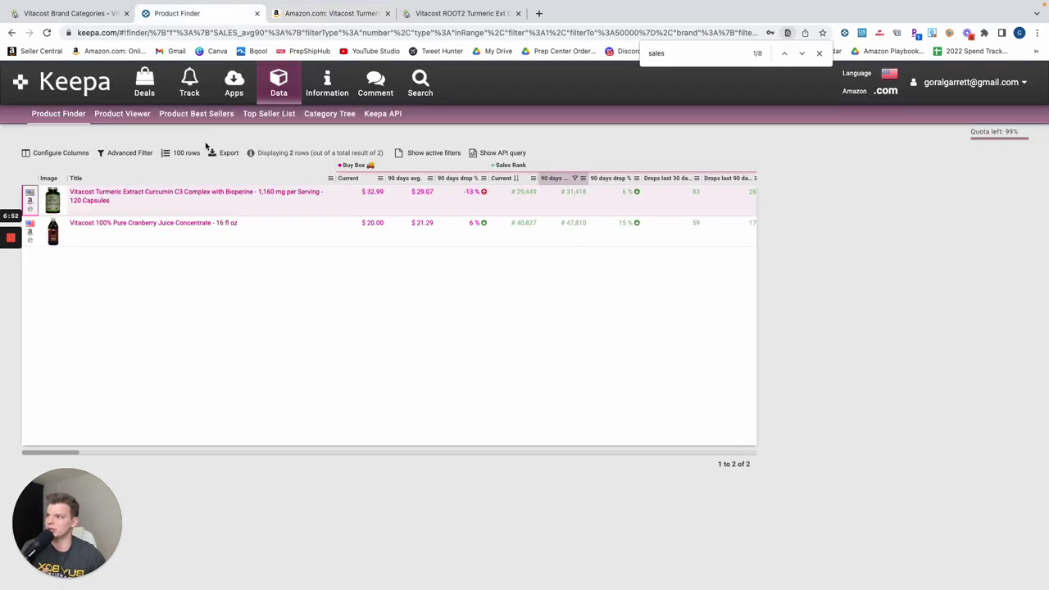
pyautogui.click(31, 234)
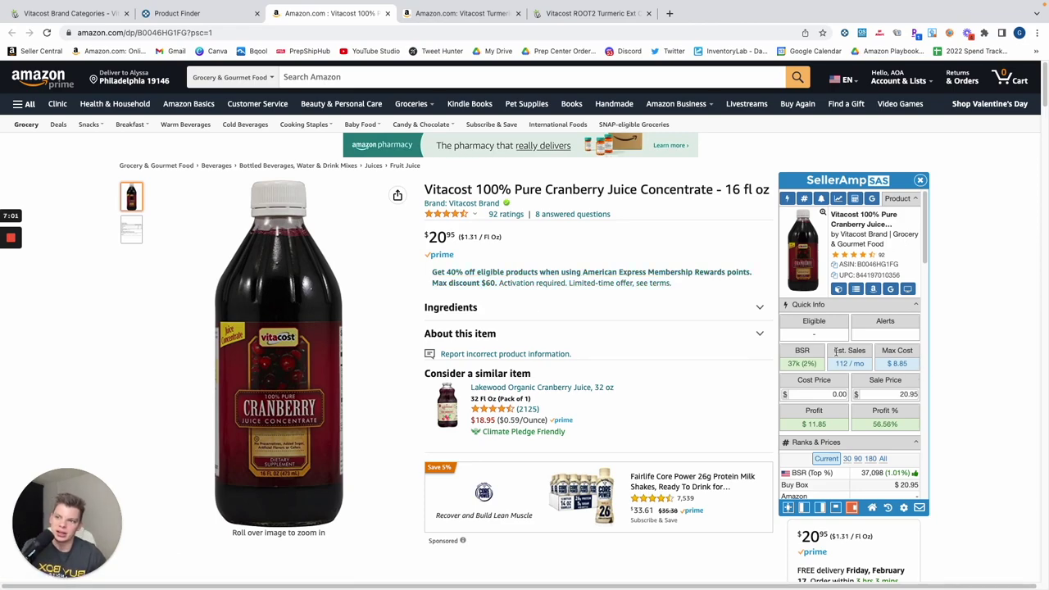
# Step: Open the 'New (11) from $20.95' offers panel for the Cranberry Juice Concentrate
pyautogui.scroll(-10, 642, 388)
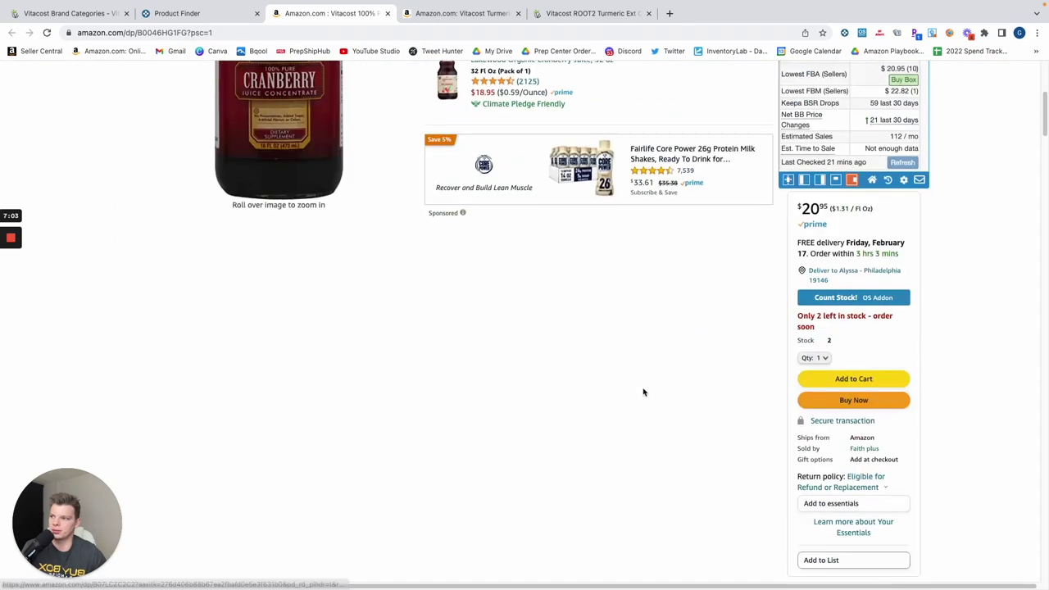
pyautogui.scroll(-5, 643, 393)
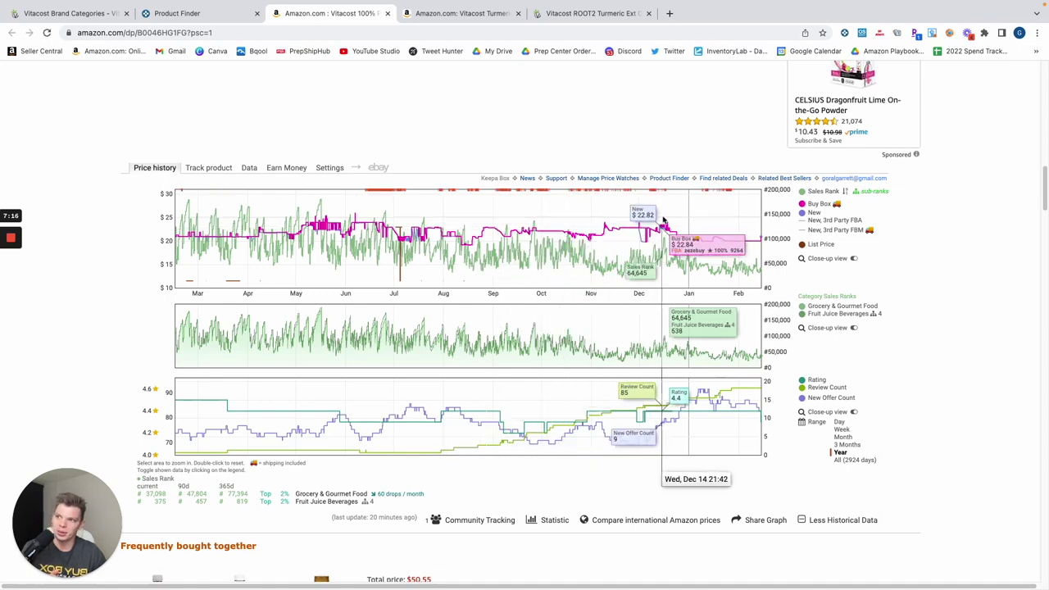
pyautogui.scroll(5, 674, 221)
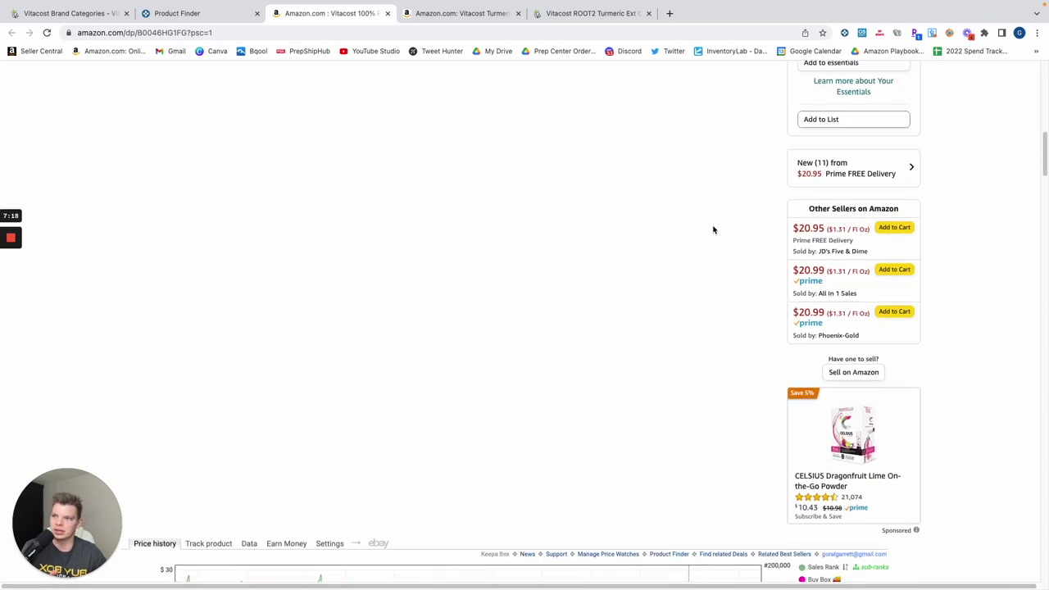
pyautogui.scroll(2, 849, 283)
pyautogui.click(848, 352)
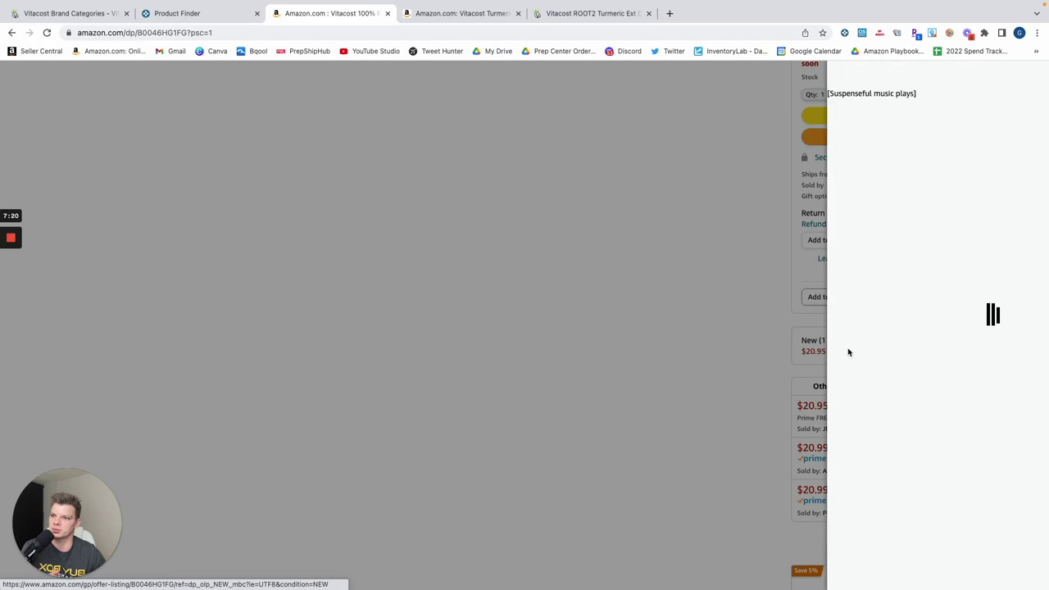
# Step: Compare the cranberry concentrate sellers' prices ($20.95–$25.54) and stock, then close the offers panel
pyautogui.scroll(-5, 818, 381)
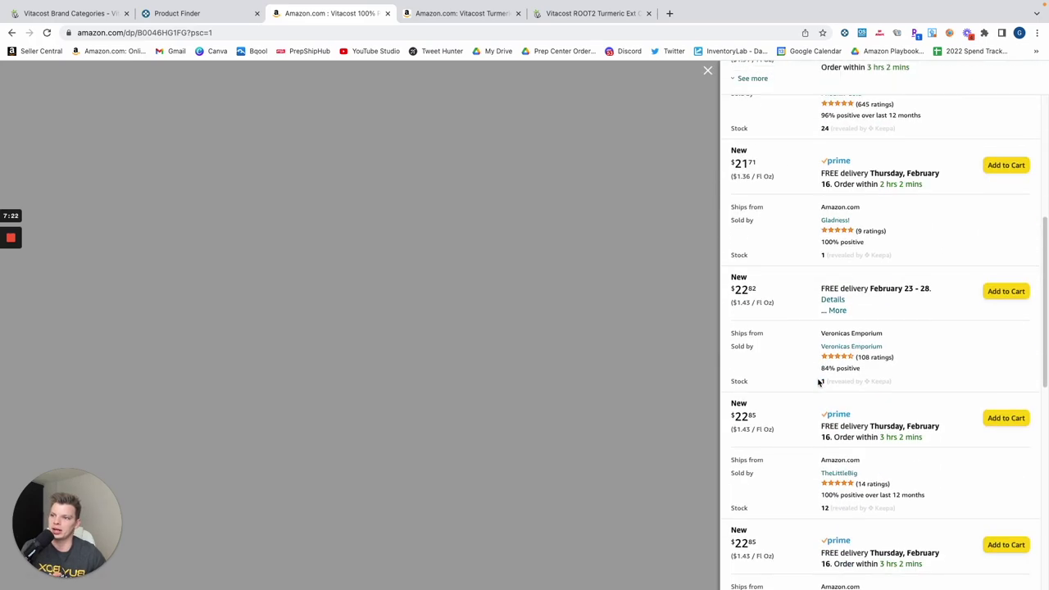
pyautogui.scroll(-10, 817, 381)
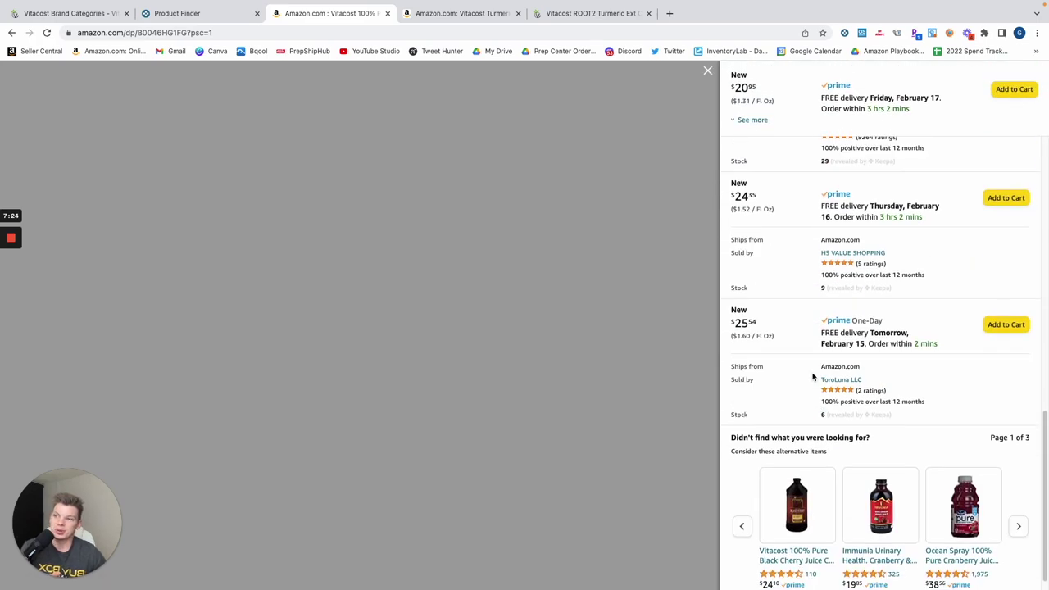
pyautogui.scroll(4, 813, 377)
pyautogui.scroll(6, 813, 378)
pyautogui.scroll(-10, 811, 392)
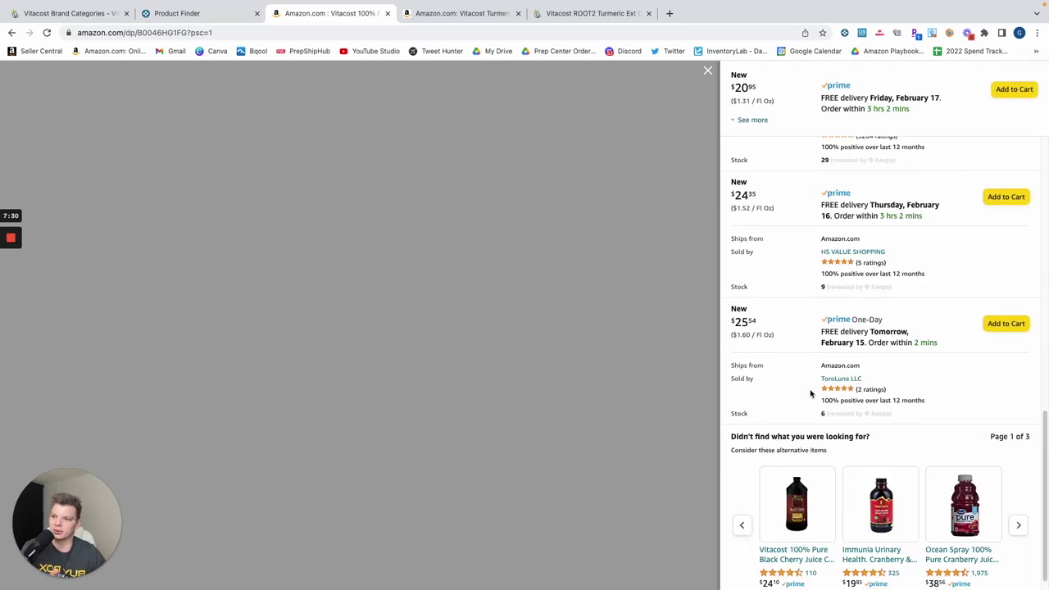
pyautogui.scroll(5, 791, 377)
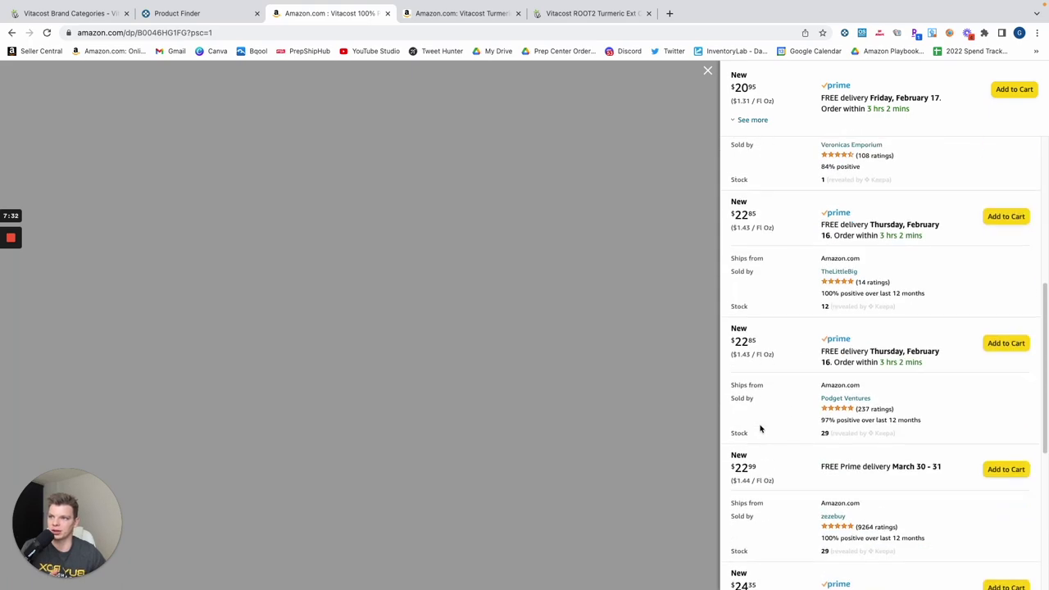
pyautogui.click(707, 71)
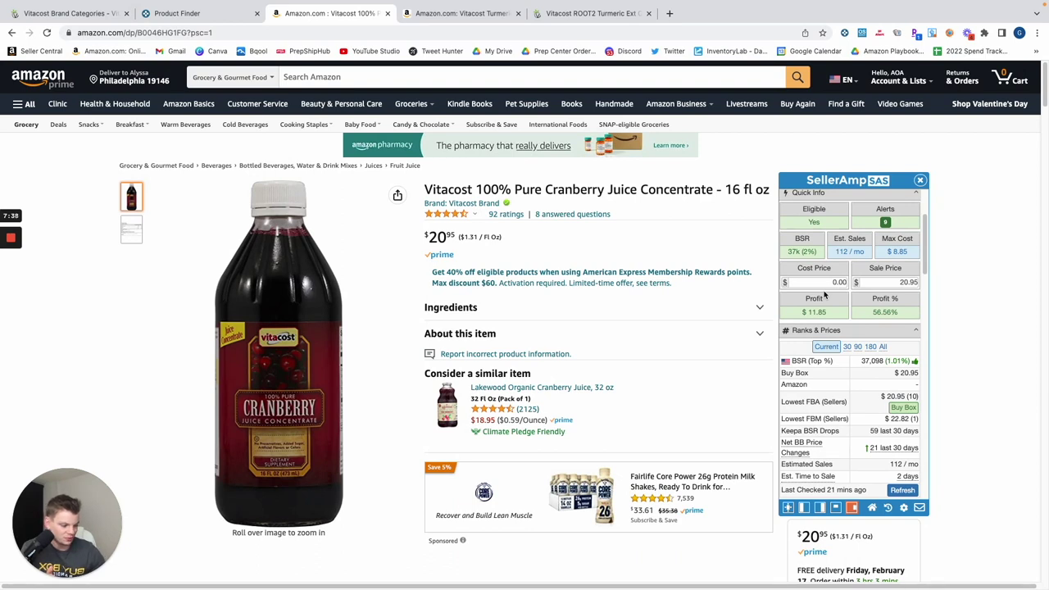
# Step: Find the Vitacost Pure Black Cherry Juice Concentrate via SellerAmp's Google search and open it in a new tab
pyautogui.scroll(3, 889, 297)
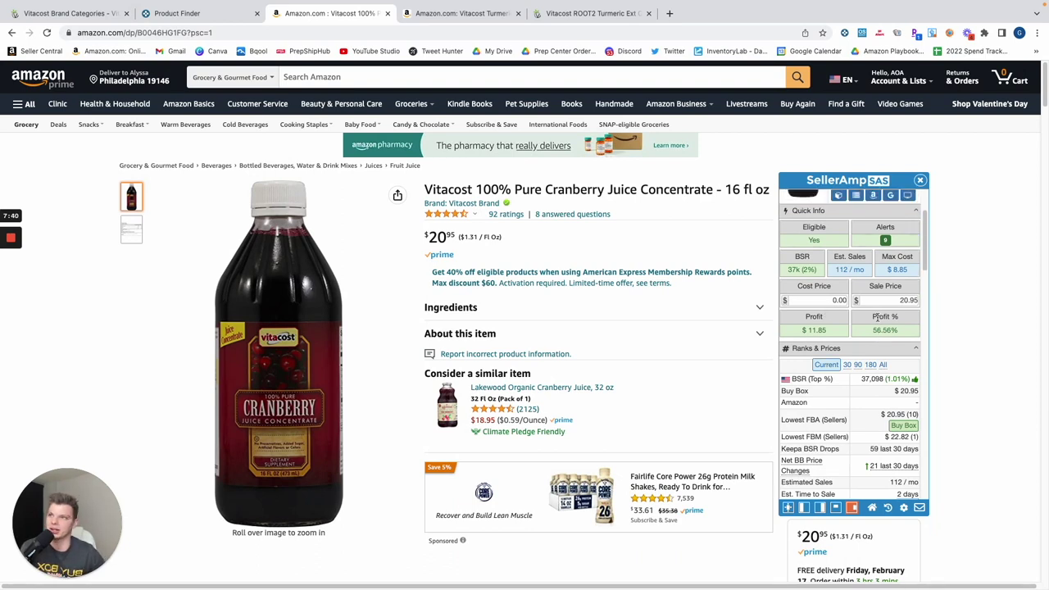
pyautogui.click(893, 293)
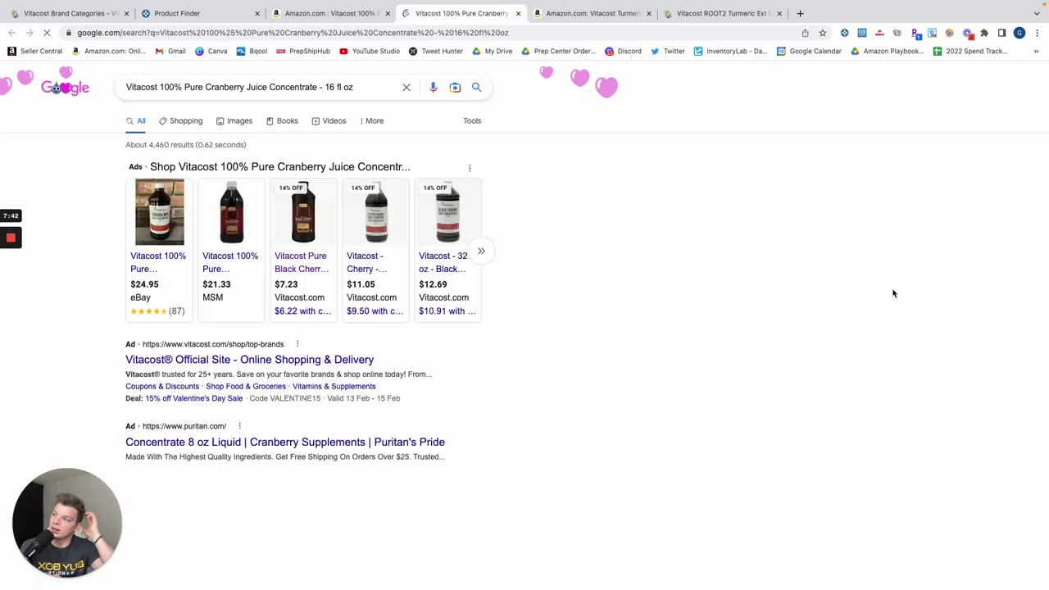
pyautogui.click(309, 273)
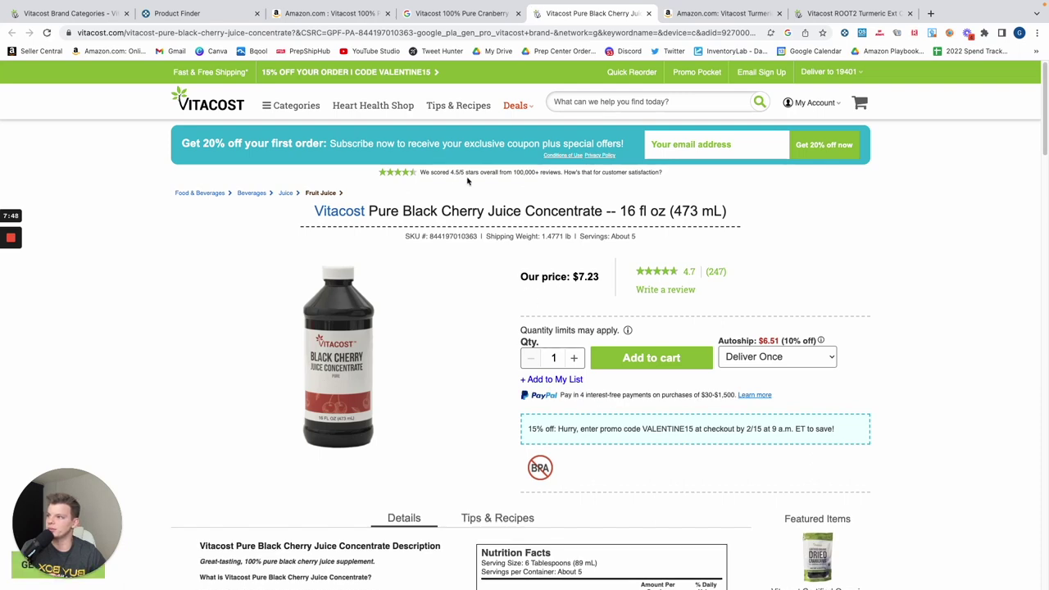
pyautogui.click(707, 13)
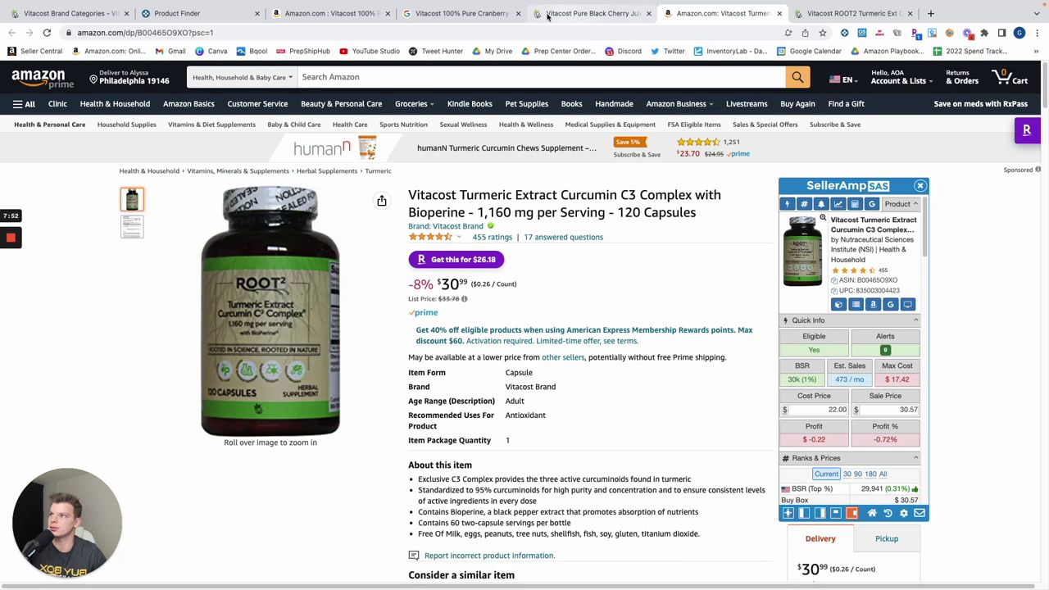
pyautogui.click(342, 14)
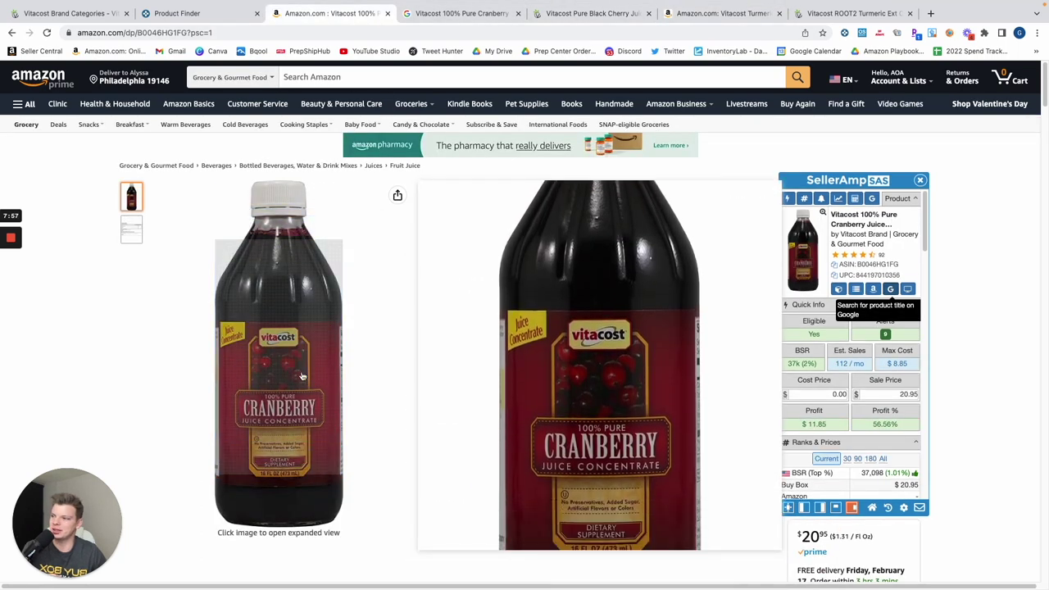
# Step: Place the Vitacost tab beside the Amazon tab, recheck its $7.23 price, and return to SellerAmp's cost field
pyautogui.moveTo(590, 14); pyautogui.dragTo(461, 13)
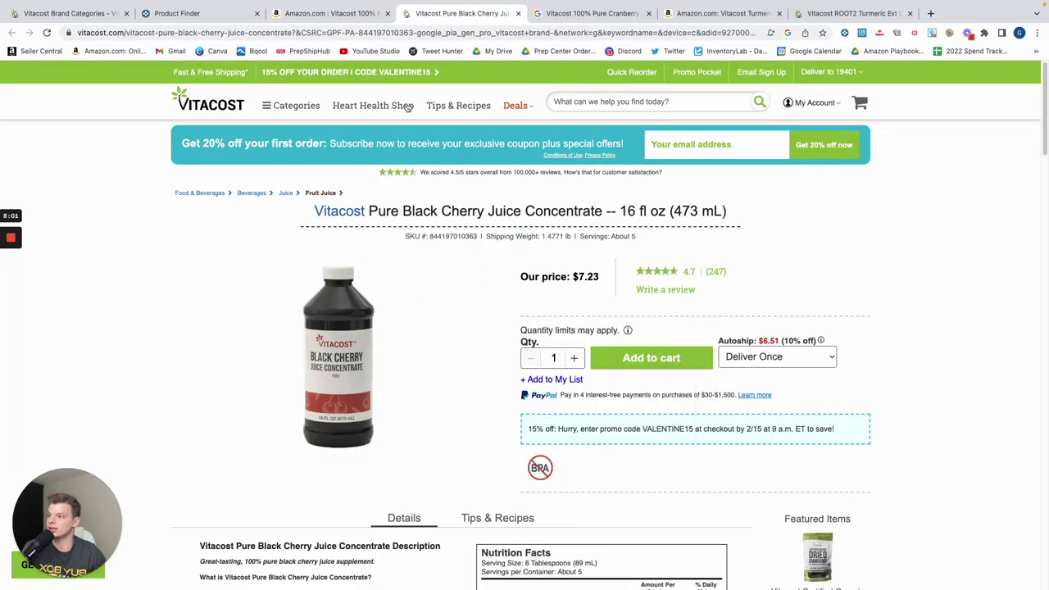
pyautogui.click(363, 13)
pyautogui.click(435, 15)
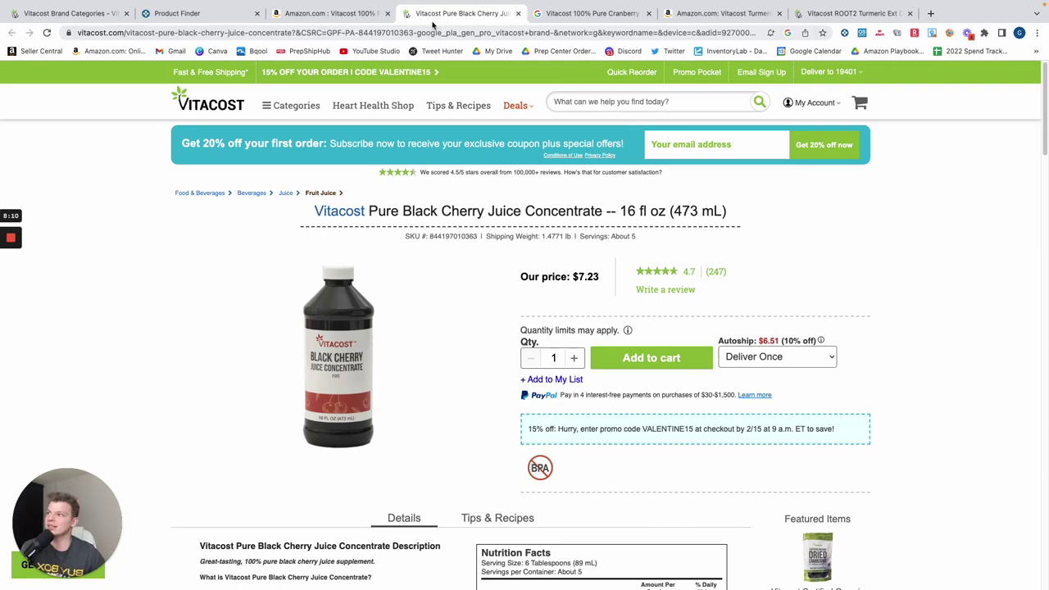
pyautogui.click(353, 14)
pyautogui.click(830, 394)
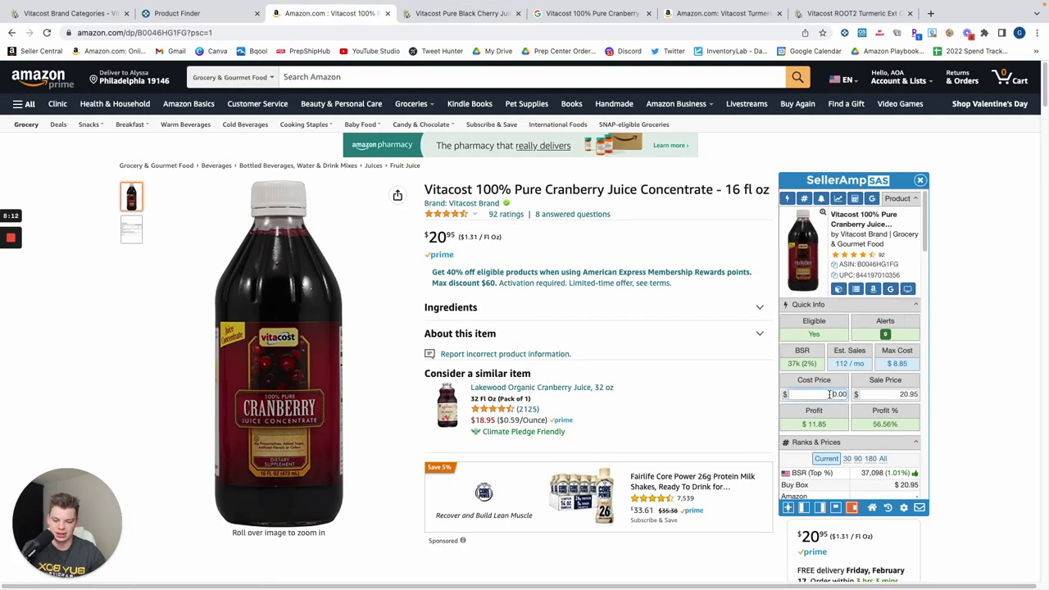
# Step: Enter a 6.12 cost and 23.00 sale price in SellerAmp, giving $7.47 profit (32.48%)
pyautogui.doubleClick(836, 394)
pyautogui.write('6.12')
pyautogui.click(969, 402)
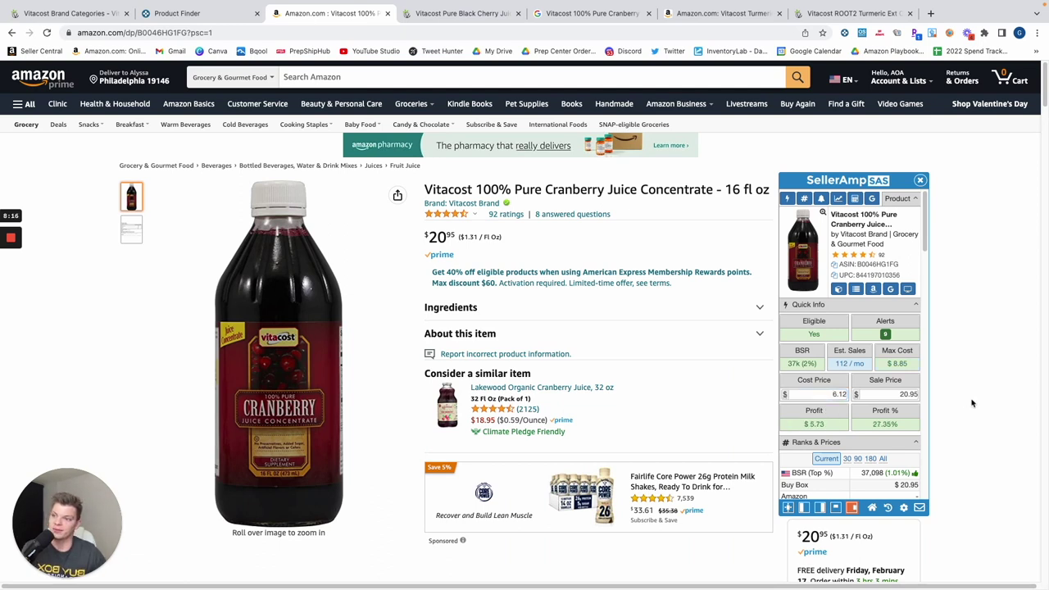
pyautogui.doubleClick(902, 394)
pyautogui.write('23')
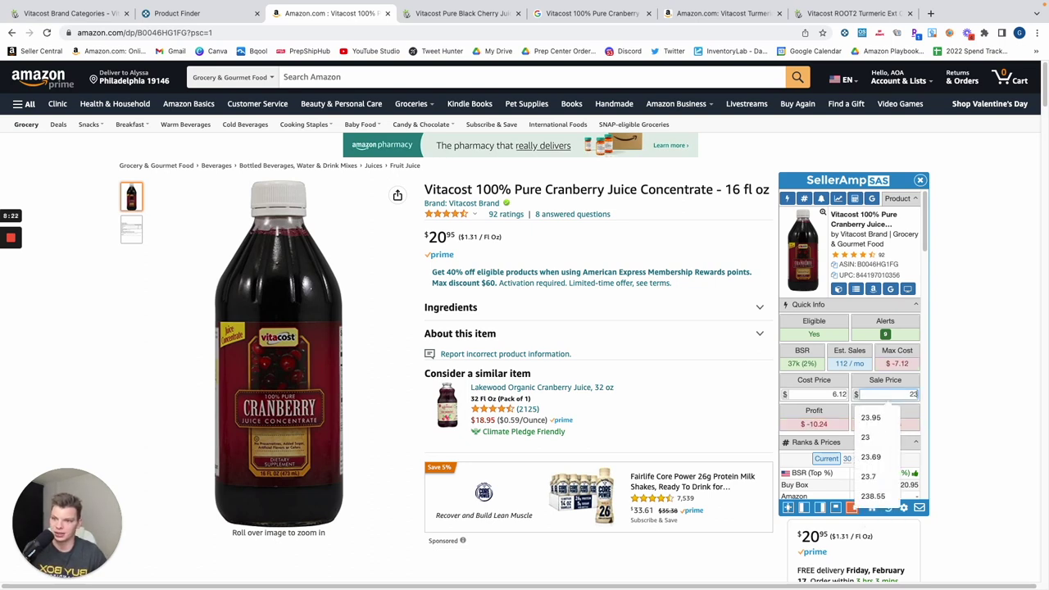
pyautogui.click(967, 401)
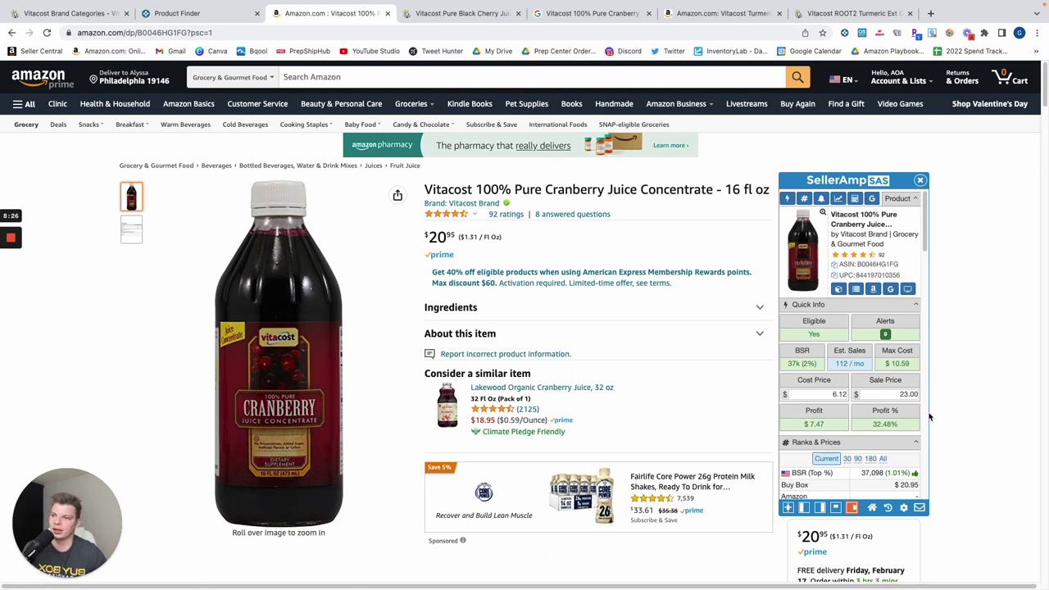
pyautogui.scroll(-1, 788, 421)
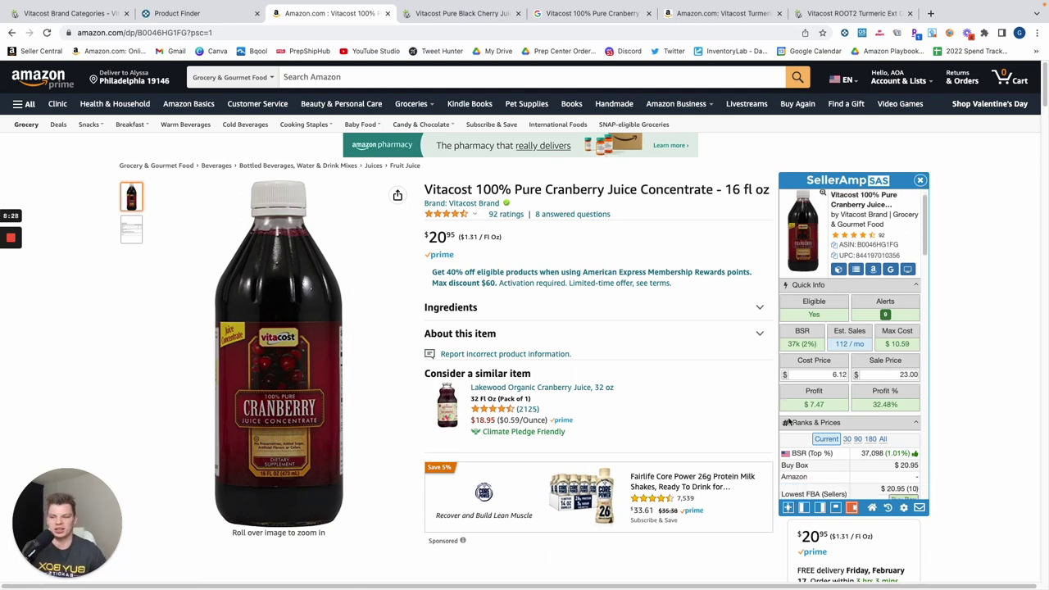
pyautogui.scroll(-1, 788, 422)
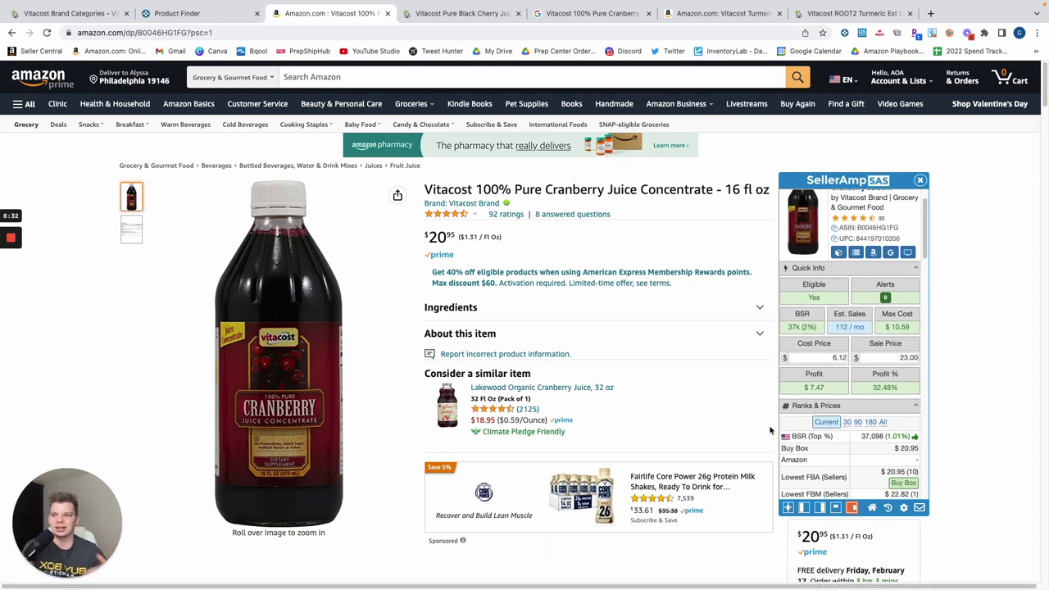
pyautogui.scroll(-10, 810, 426)
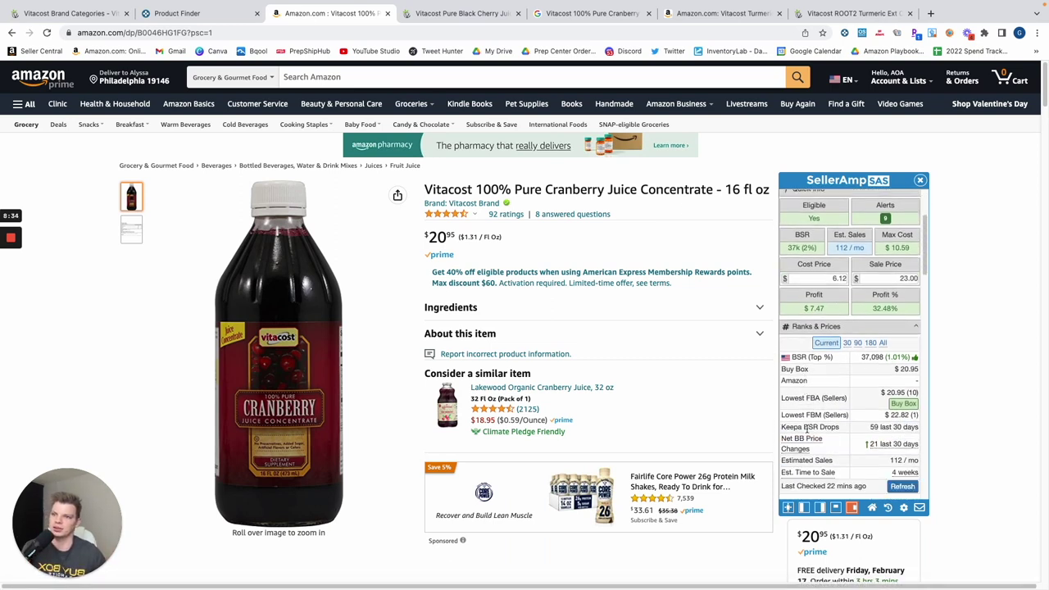
# Step: Review SellerAmp's Offers table and open the storefront lookup for FBA seller JD's Five & Dime
pyautogui.scroll(-3, 668, 463)
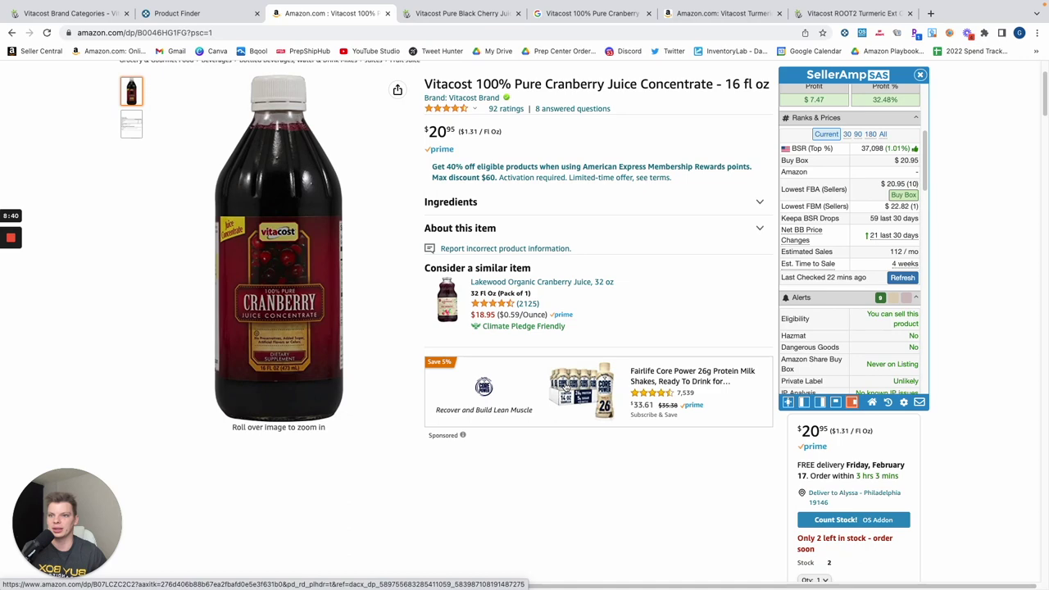
pyautogui.scroll(3, 580, 384)
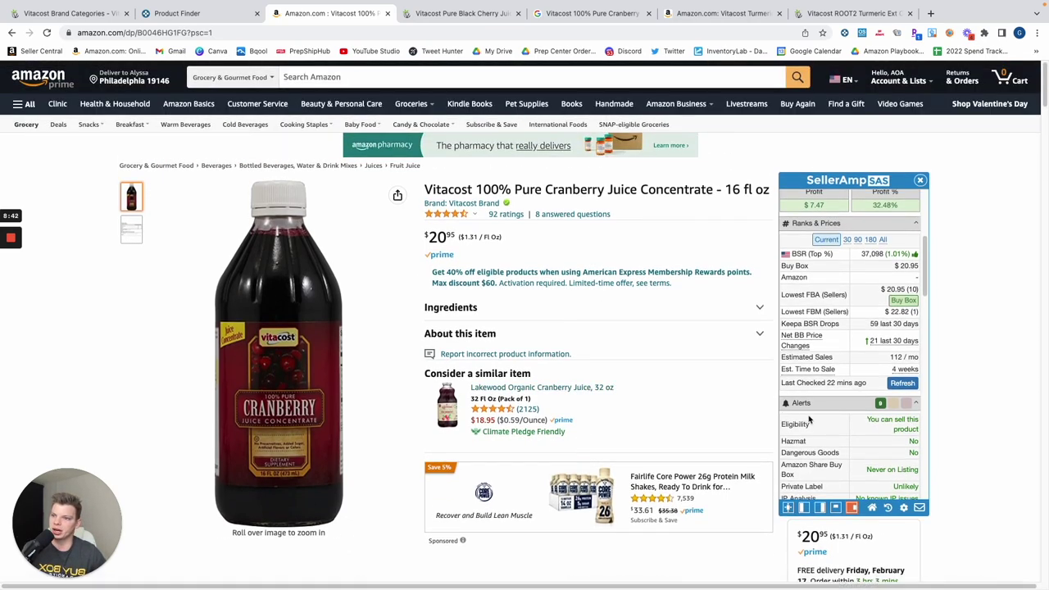
pyautogui.scroll(-10, 805, 414)
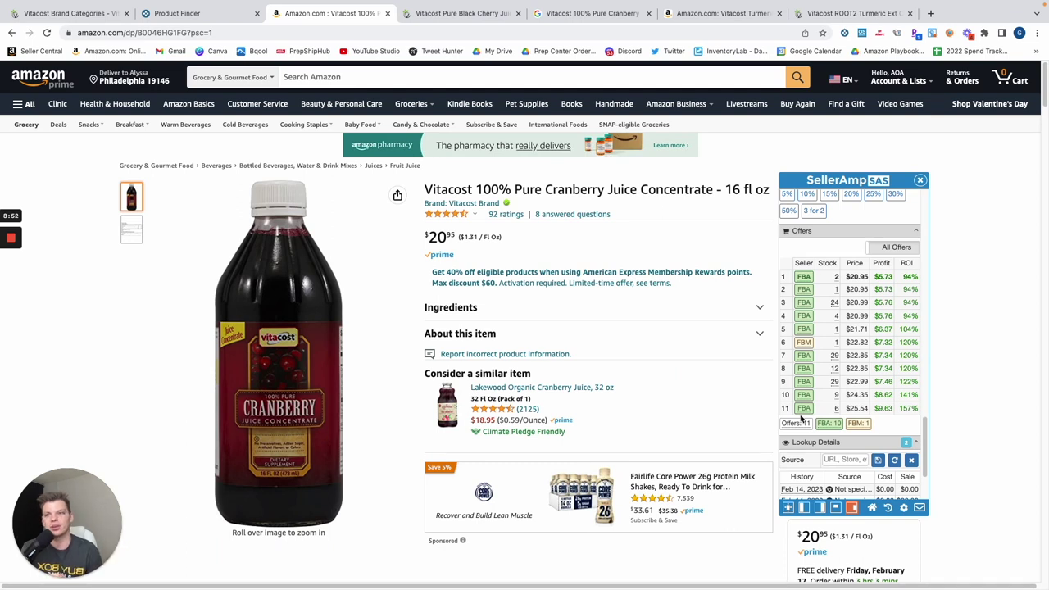
pyautogui.click(807, 290)
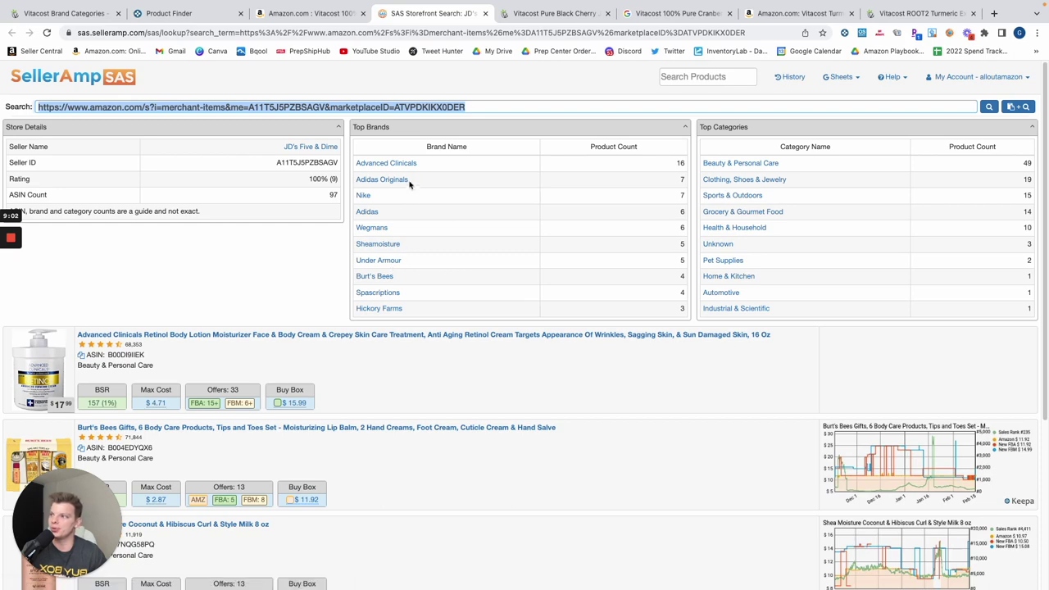
# Step: Open the Gladness! FBA seller's storefront lookup from row 5, then return to the cranberry listing
pyautogui.click(275, 16)
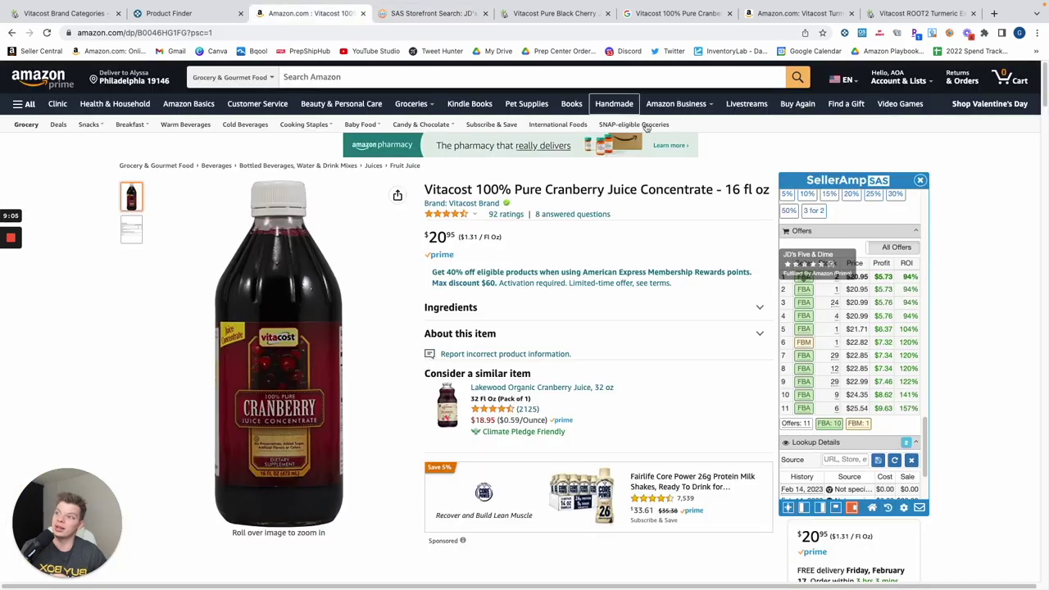
pyautogui.click(804, 332)
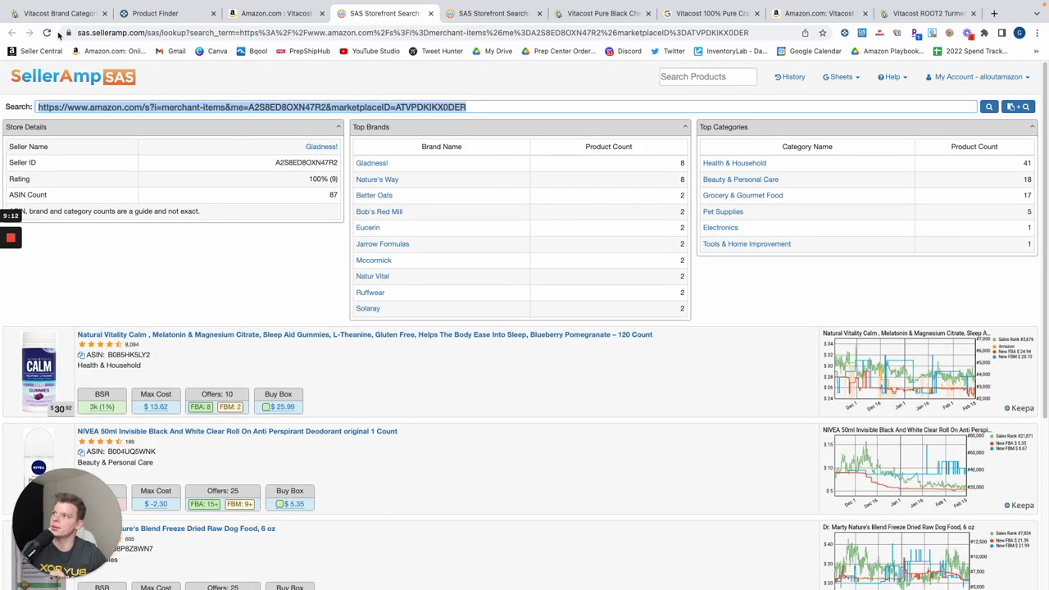
pyautogui.click(266, 14)
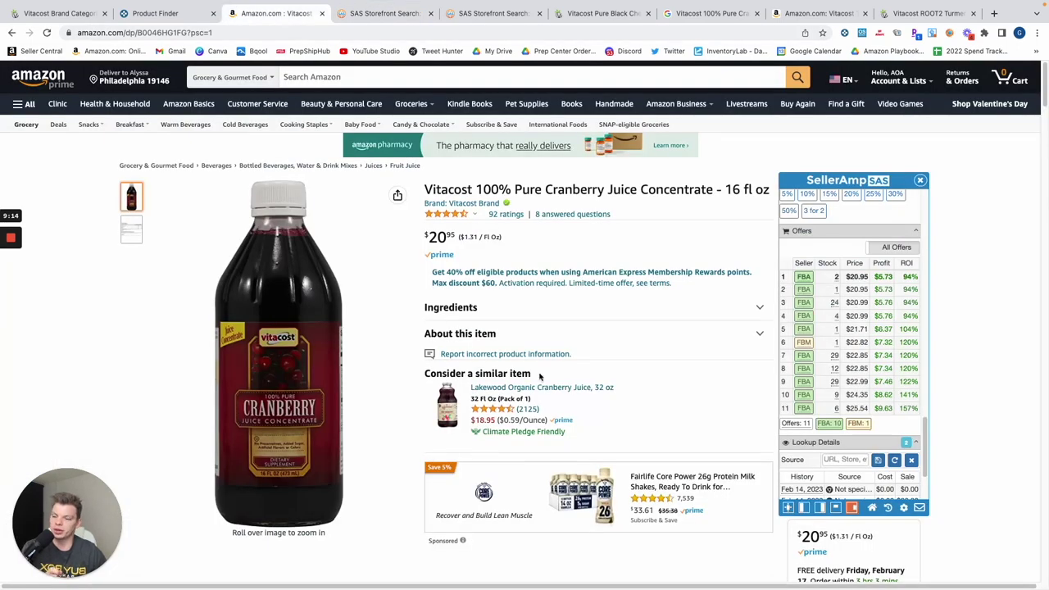